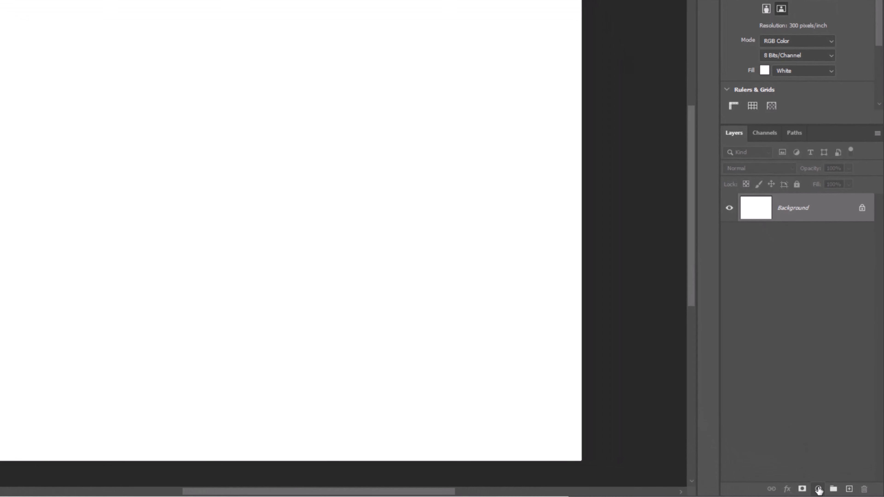
Add a Gradient Fill layer above the background using the Black, White preset from Basics.
click(818, 490)
click(811, 296)
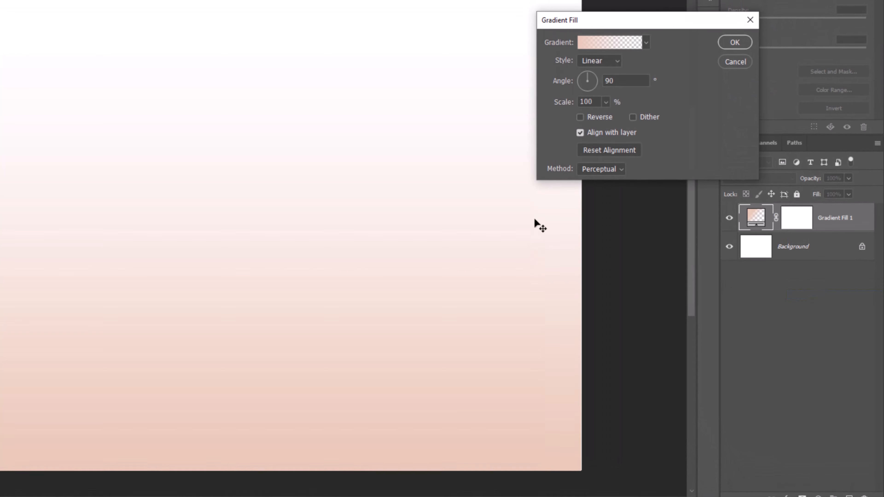
click(645, 43)
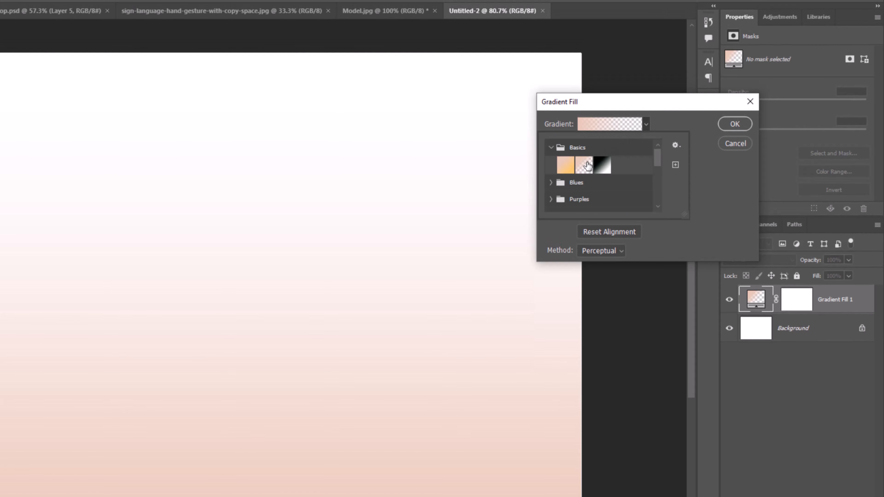
click(602, 164)
Recolour the gradient's stops, setting the black stop to dark grey 545454 and the white stop to light grey bababa.
click(632, 124)
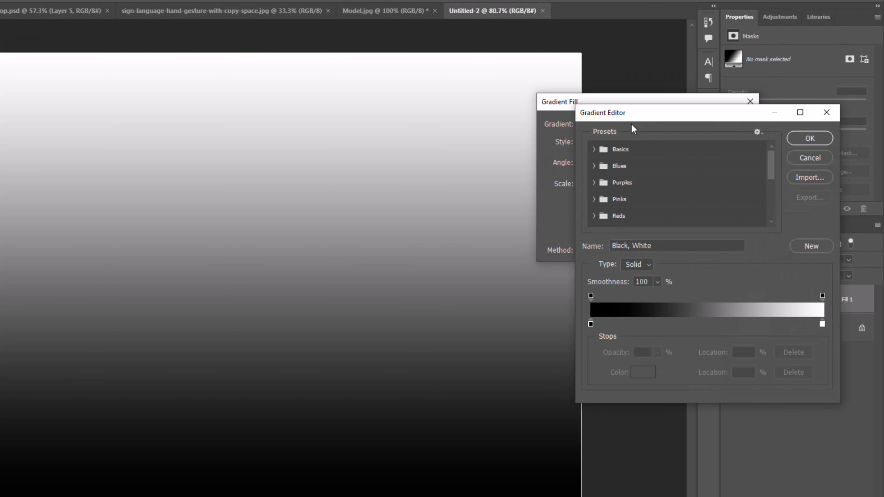
double_click(591, 323)
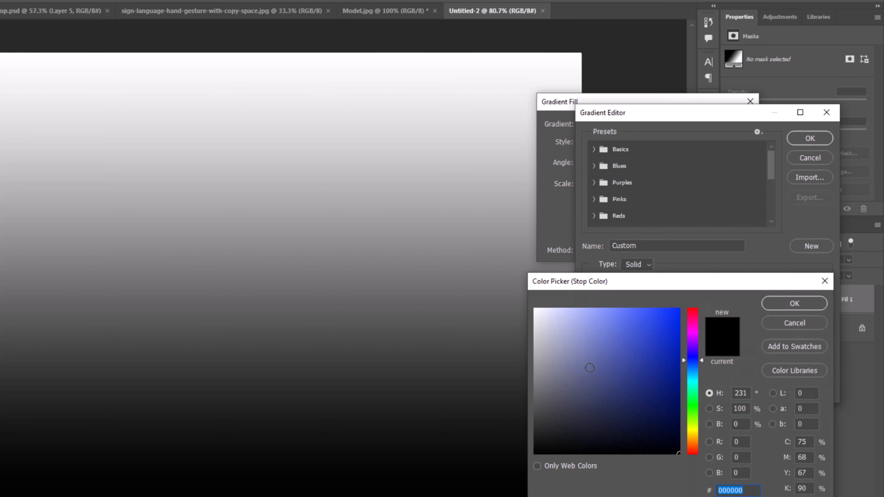
click(539, 401)
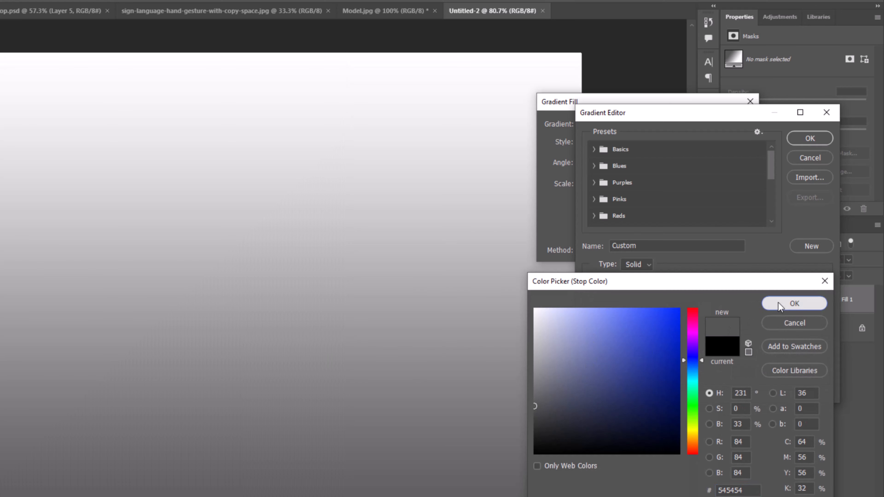
click(775, 303)
double_click(822, 326)
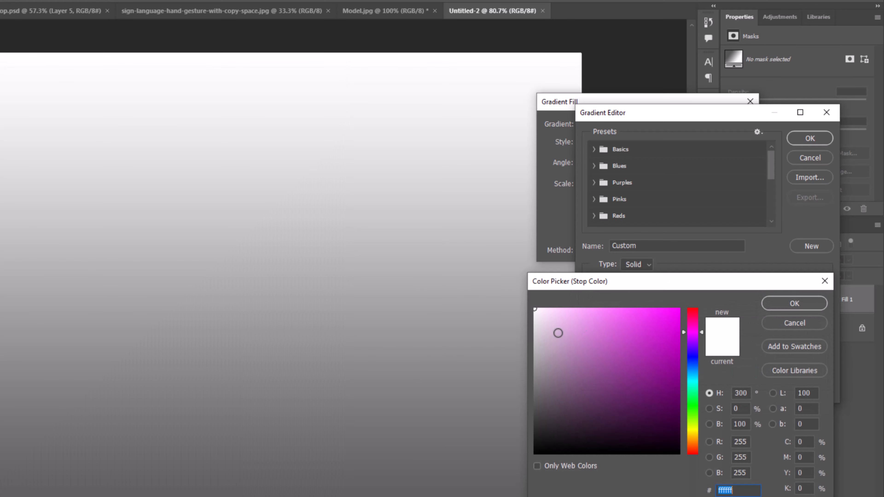
click(520, 344)
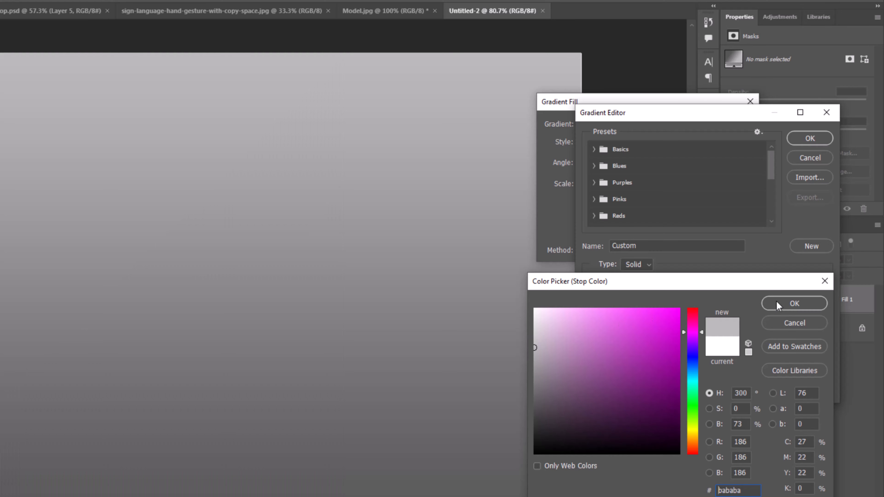
click(777, 304)
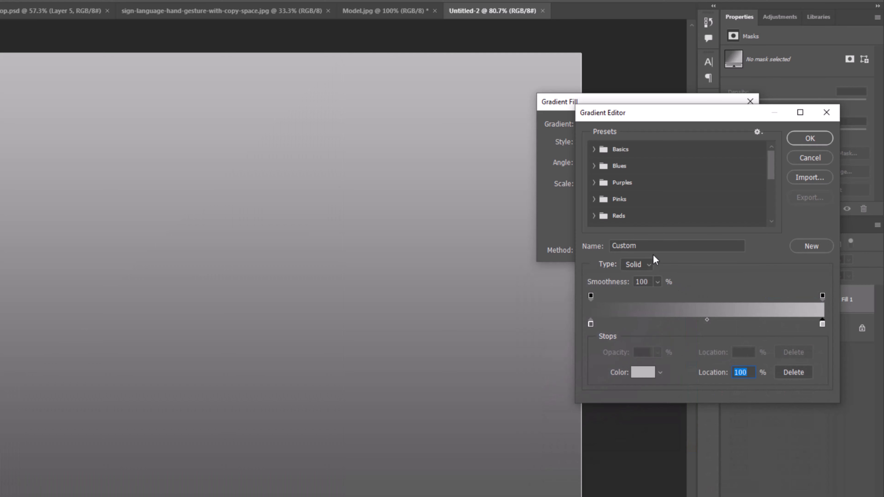
click(800, 140)
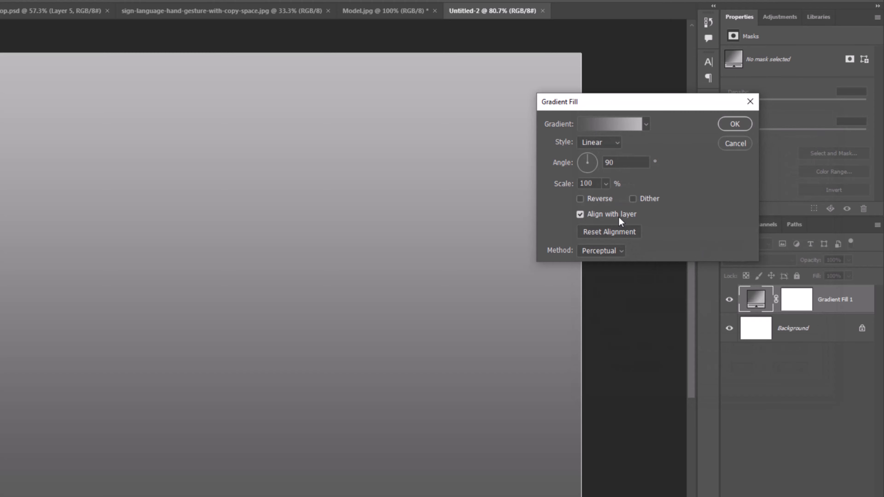
Set the gradient fill to Radial style with Dither and Reverse enabled and a scale of 240%.
click(597, 142)
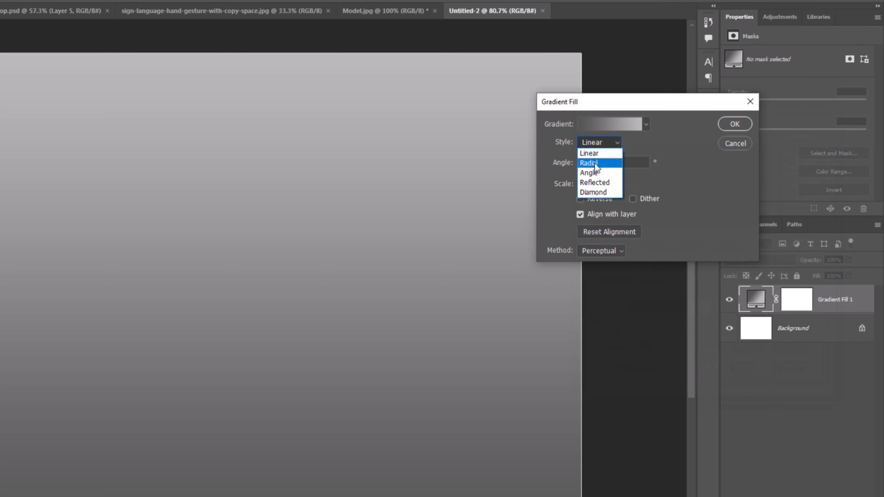
click(595, 163)
drag(265, 313, 265, 312)
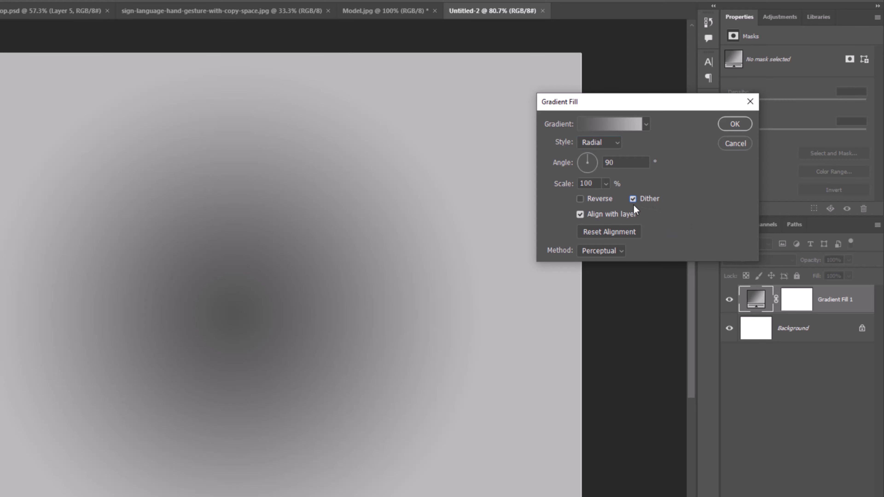
click(580, 199)
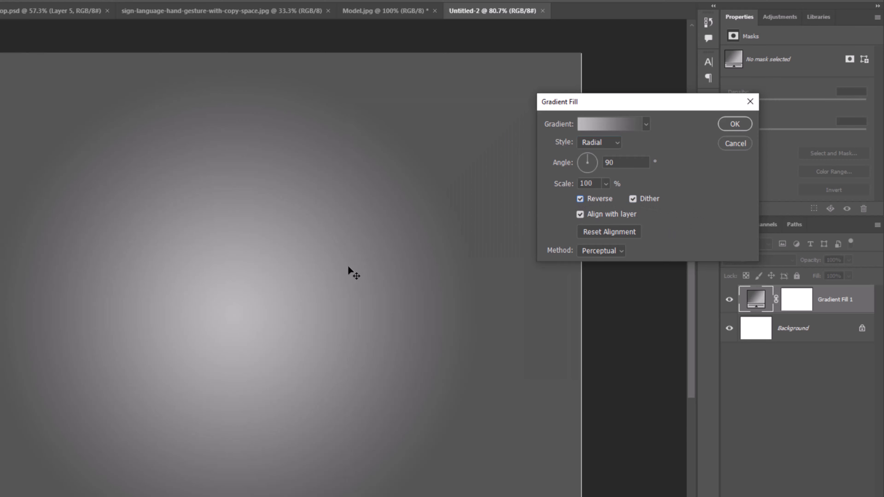
drag(237, 302, 233, 321)
drag(559, 187, 633, 191)
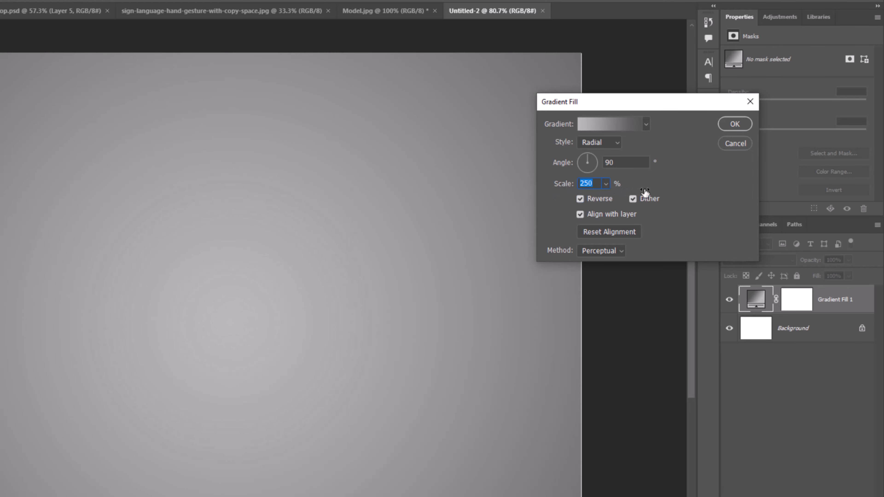
key(Tab)
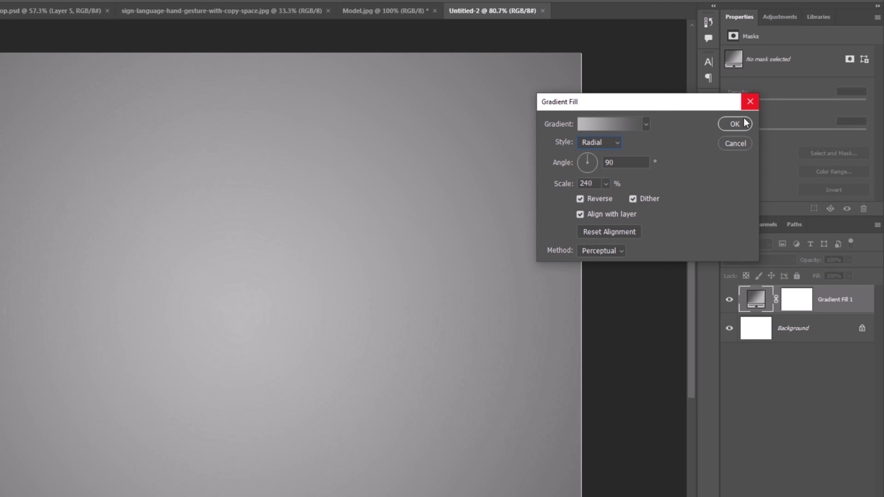
click(742, 125)
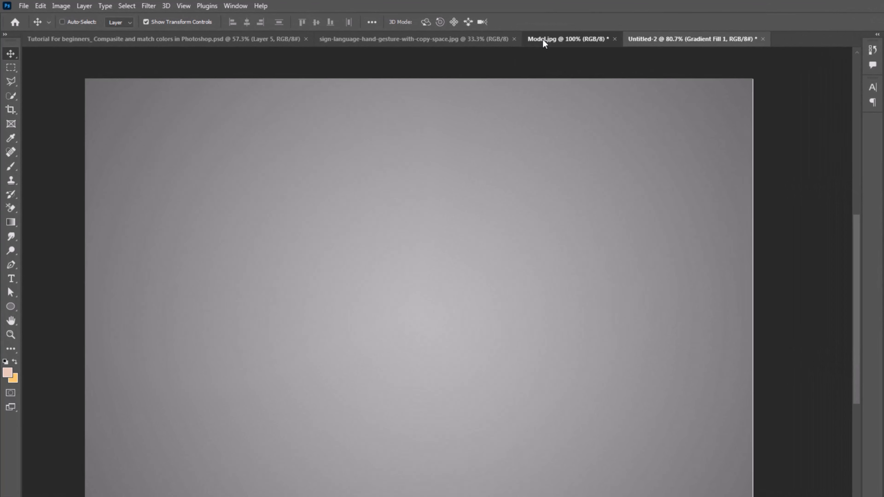
In Model.jpg, quick-select the woman's face, neck and hair and copy the selection to a new layer.
click(463, 34)
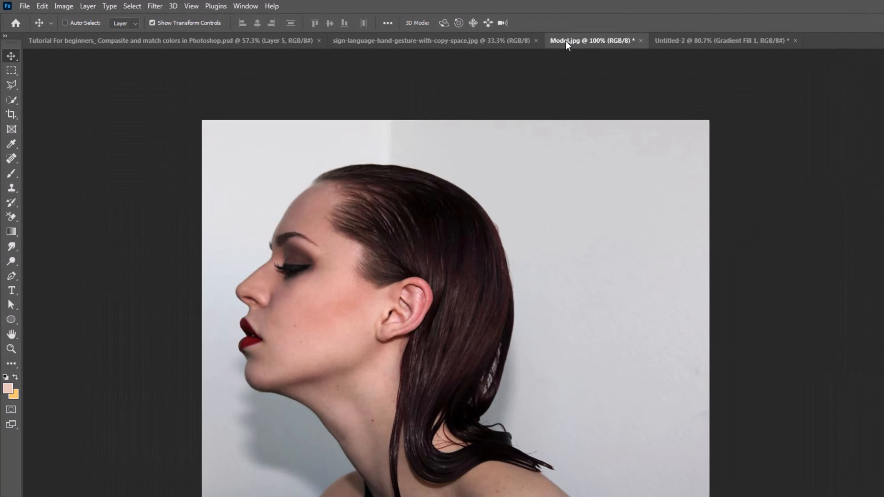
click(11, 100)
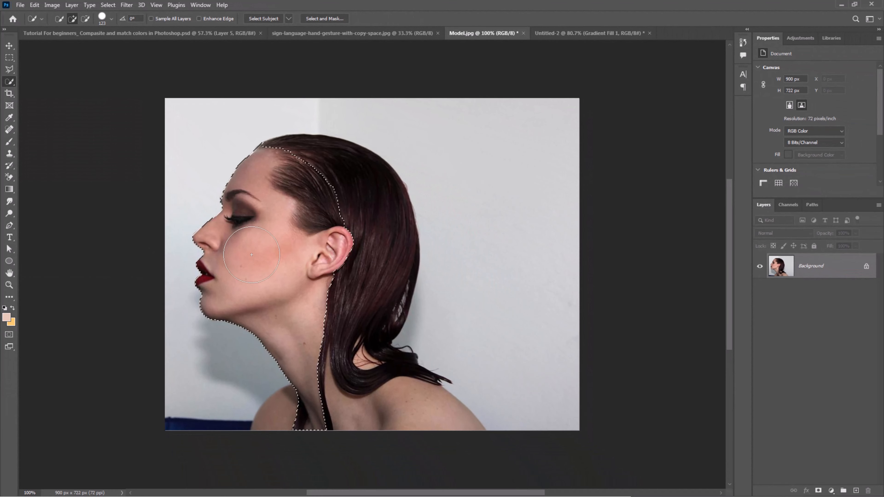
drag(376, 253, 420, 254)
drag(346, 212, 347, 243)
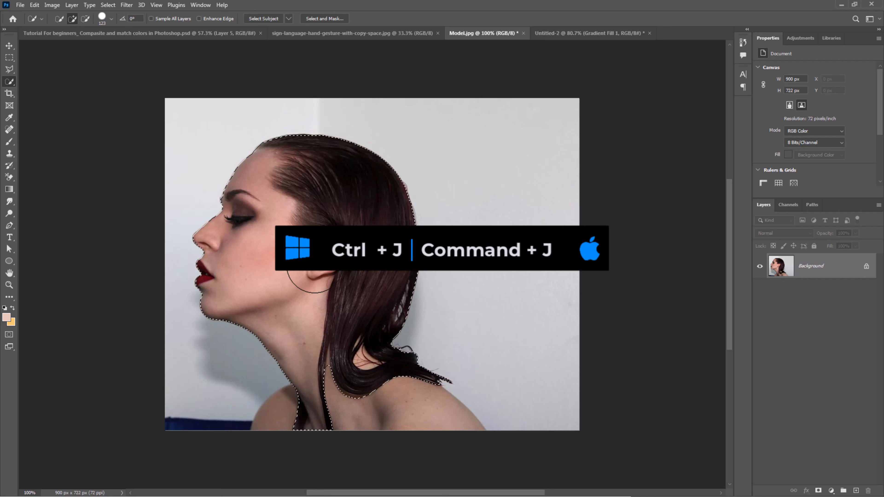
key(ctrl+j)
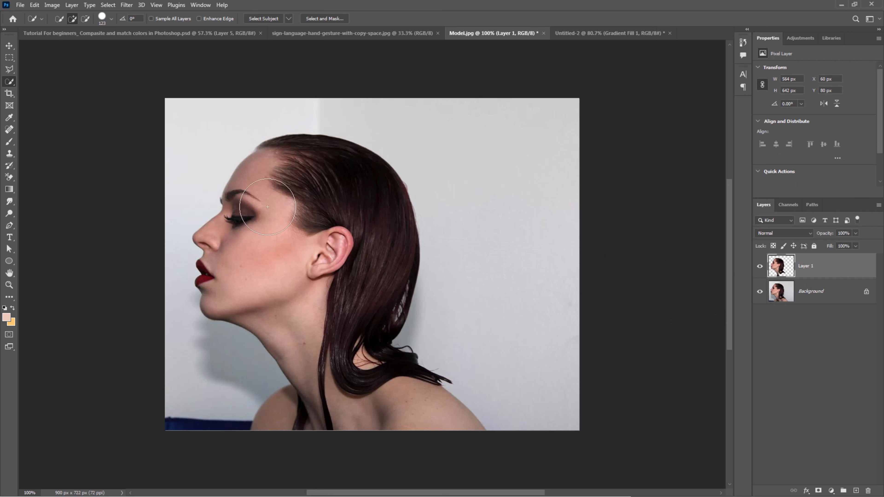
Move the cut-out head onto the gradient in the Untitled-2 document and rename its layer Face.
key(v)
drag(348, 236, 450, 176)
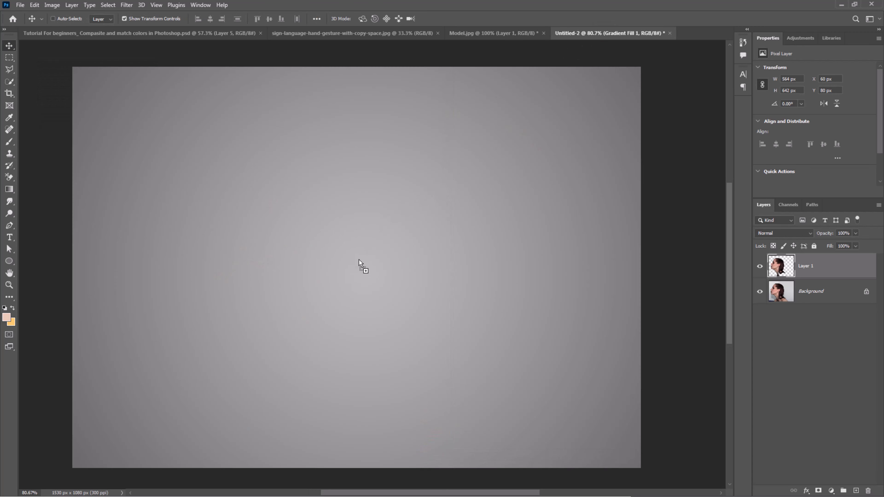
drag(359, 259, 334, 289)
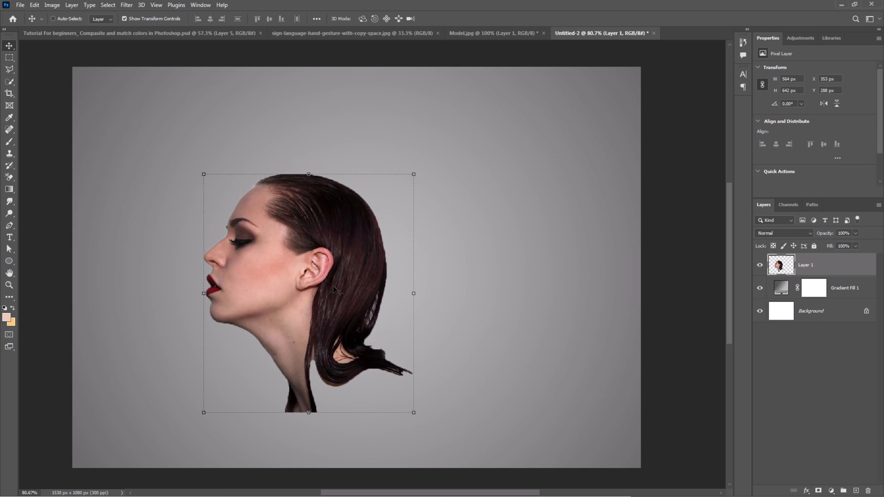
double_click(806, 265)
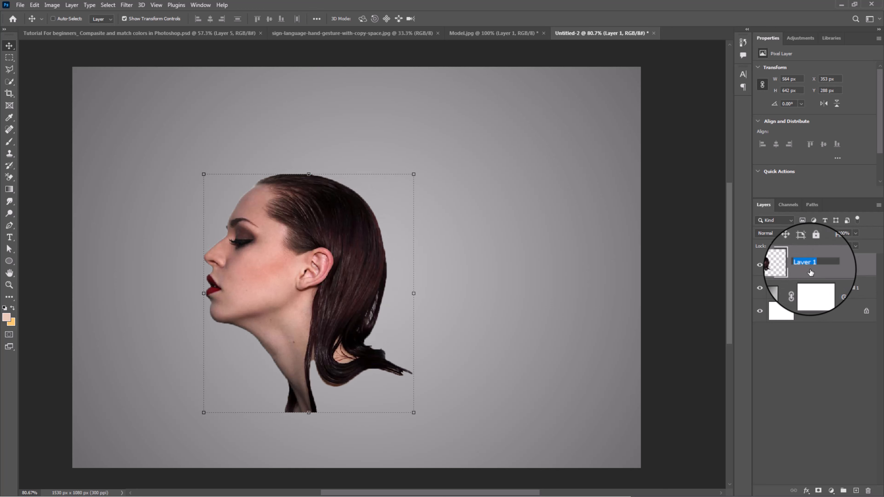
key(Return)
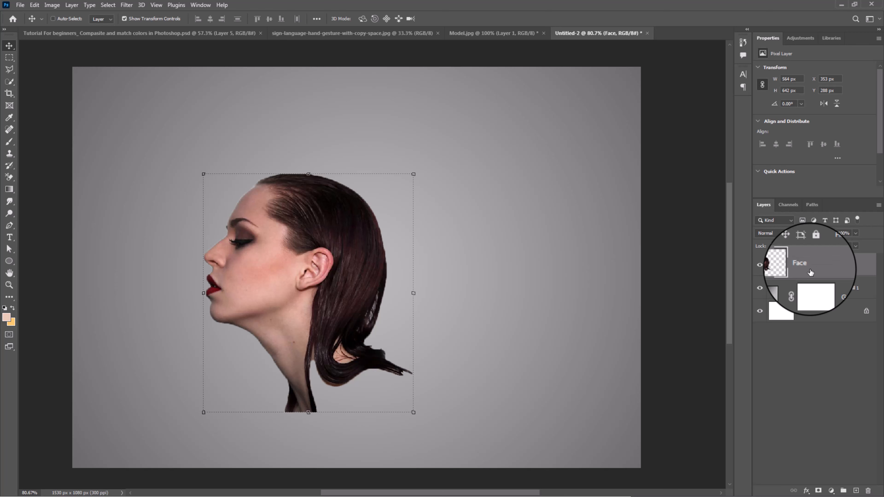
In the sign-language-hand-gesture image, quick-select the fist and forearm and copy the selection to a new layer.
click(404, 34)
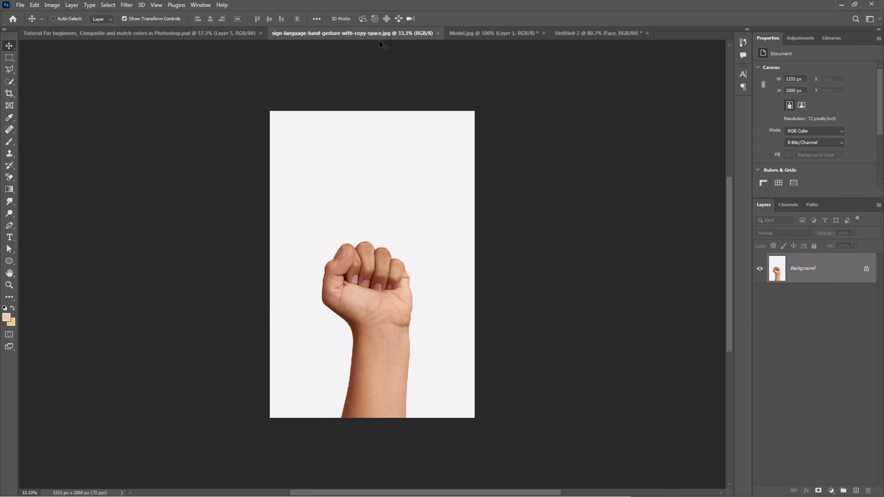
click(9, 82)
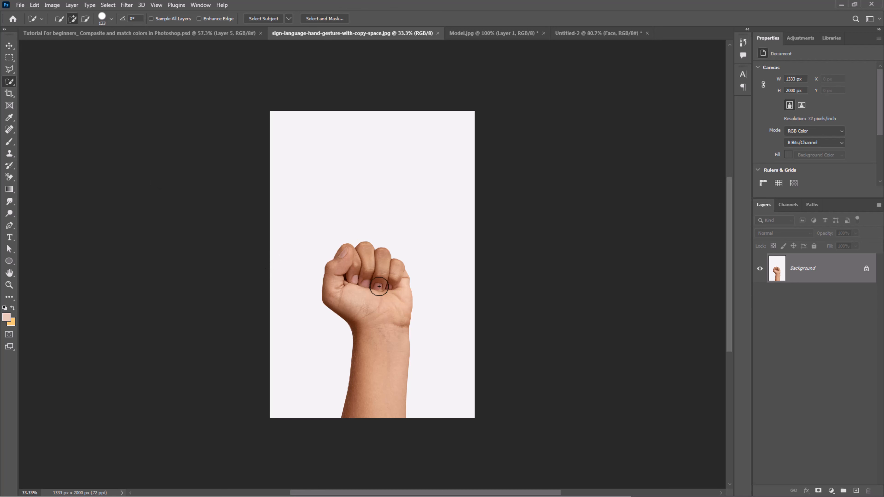
drag(379, 286, 385, 382)
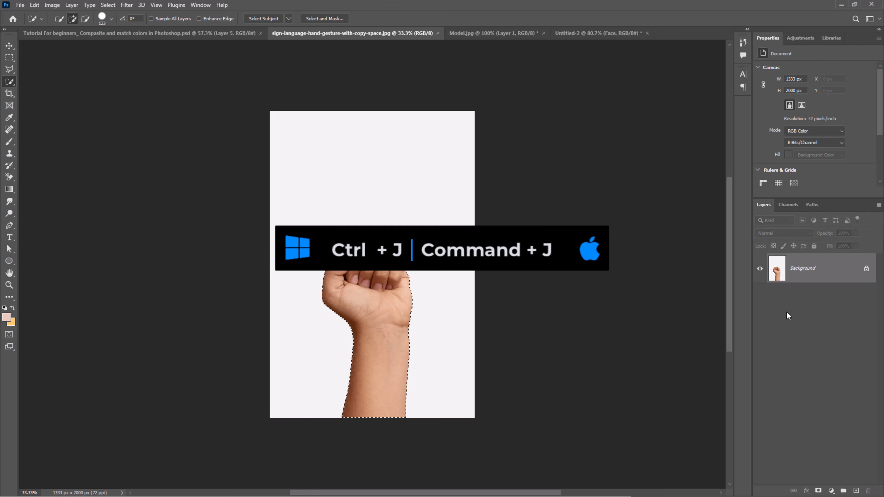
key(ctrl+j)
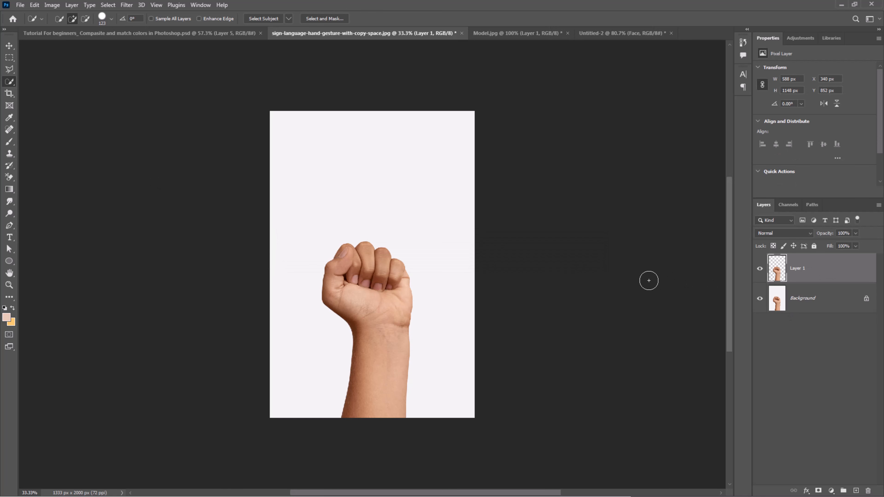
Move the cut-out fist and forearm into the Untitled-2 document over the face and rename its layer Hand.
key(v)
mouse_move(389, 302)
mouse_down()
mouse_move(415, 281)
mouse_move(557, 55)
mouse_move(598, 35)
mouse_move(408, 181)
mouse_move(331, 285)
mouse_up()
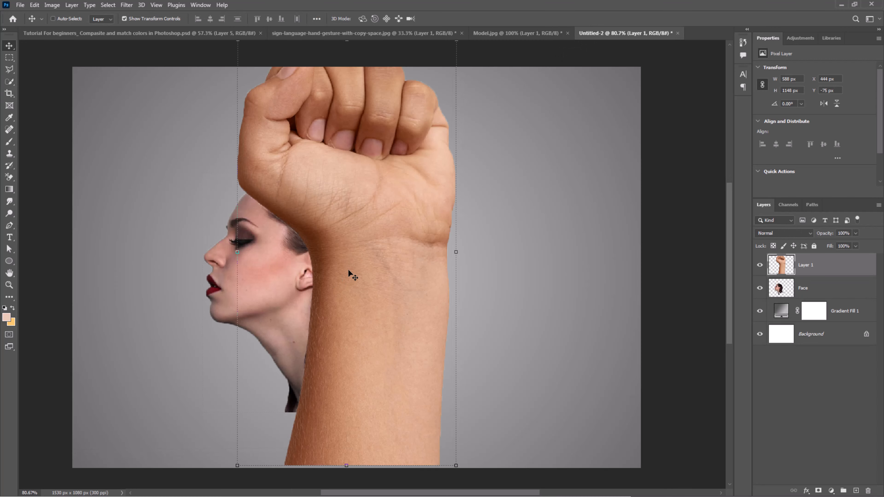
drag(388, 186, 377, 249)
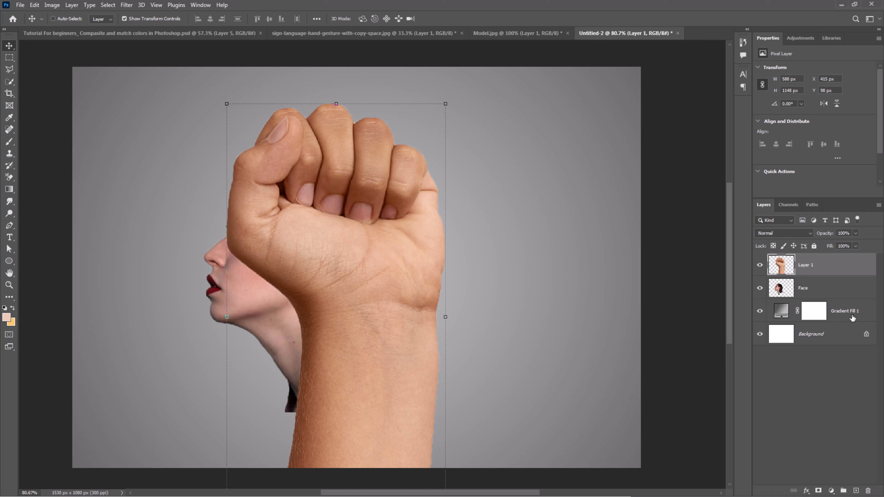
double_click(806, 265)
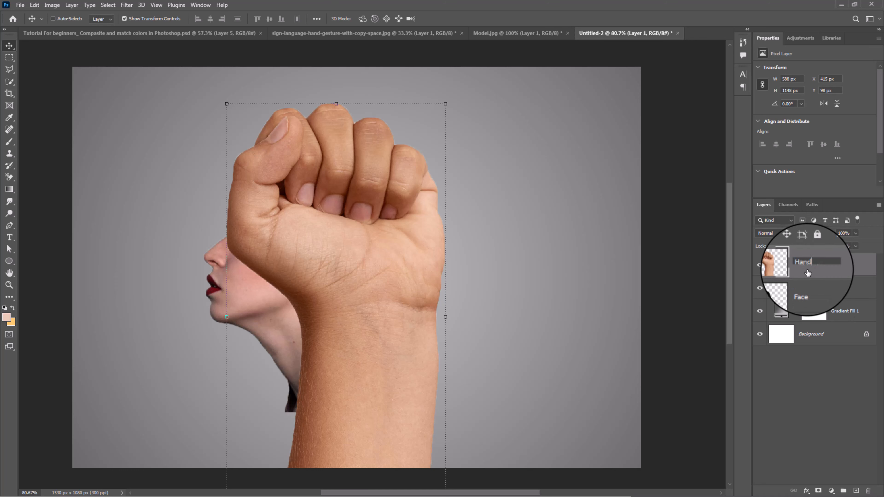
key(Return)
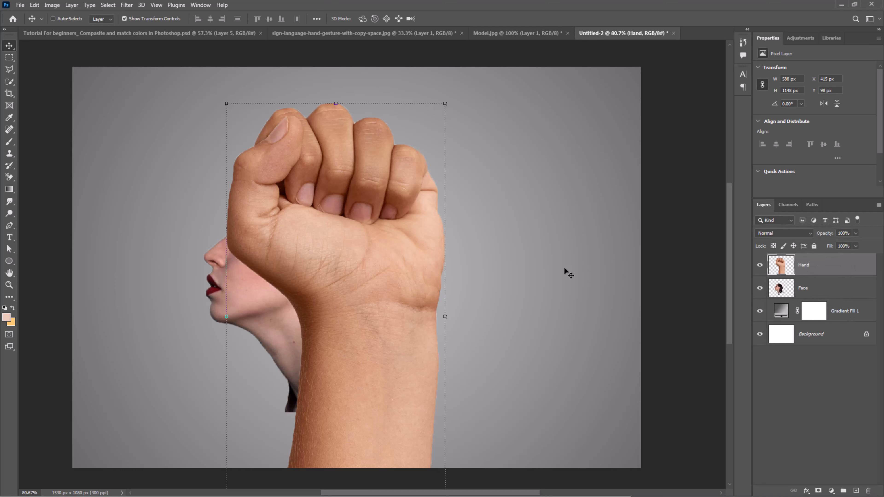
Transform the hand by rotating it 90° and scaling it to 67.88%, placing it horizontally across the head.
key(ctrl+t)
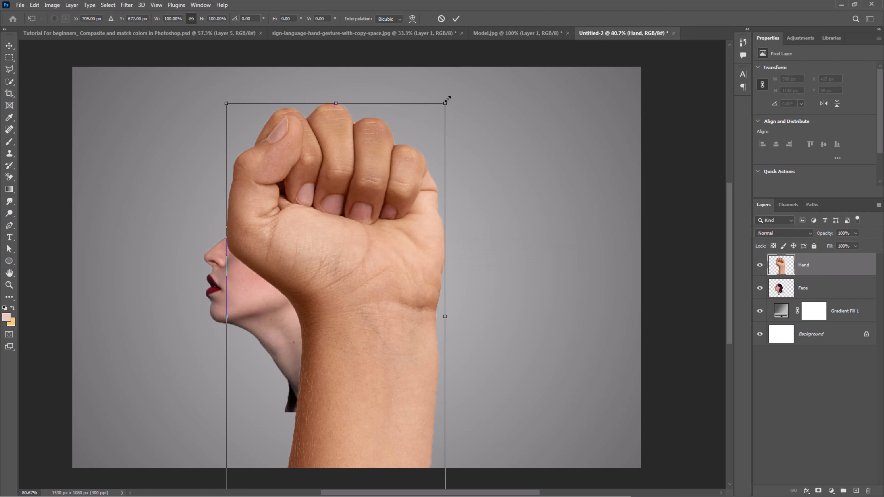
drag(461, 95, 450, 374)
drag(382, 326, 443, 274)
drag(515, 325, 478, 299)
drag(445, 270, 458, 275)
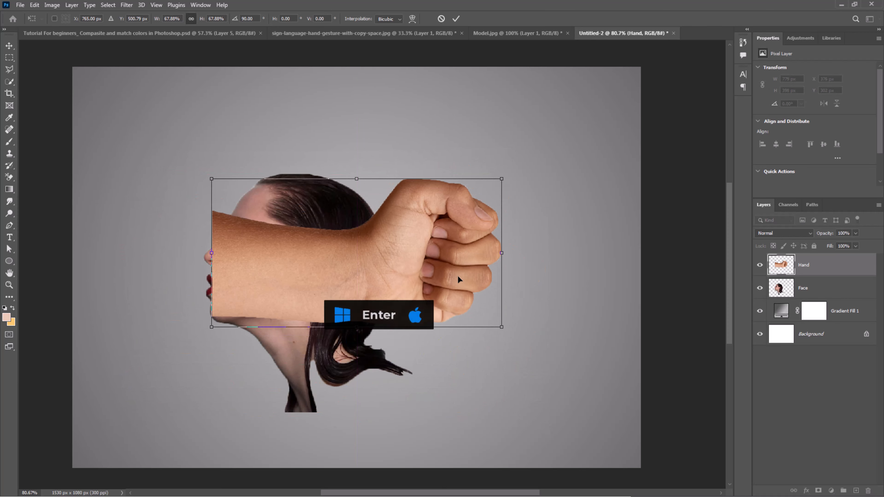
key(Return)
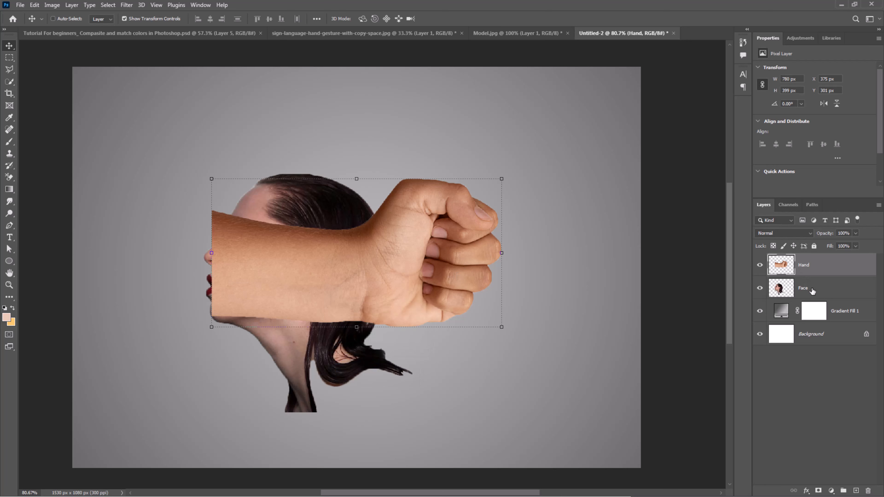
Move the Face layer above the Hand layer in the layer stack.
drag(812, 291, 807, 266)
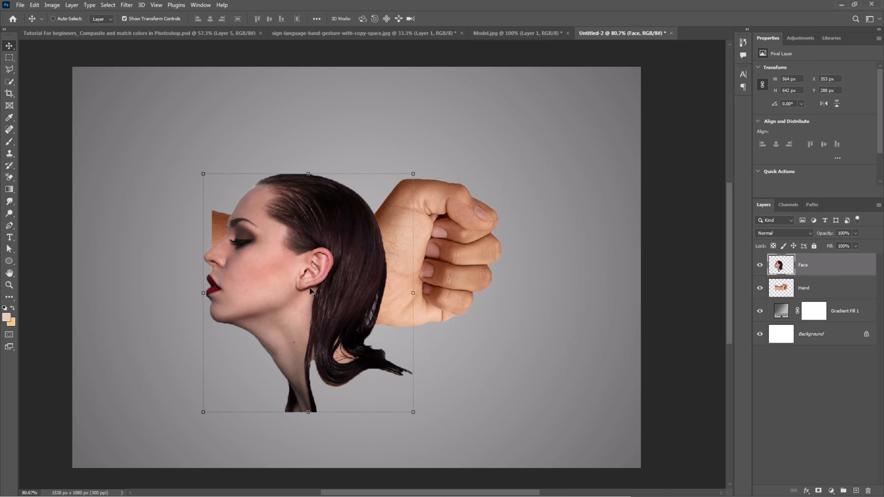
Move the Face layer over the fist and enlarge it to 104.38%.
drag(299, 293, 448, 284)
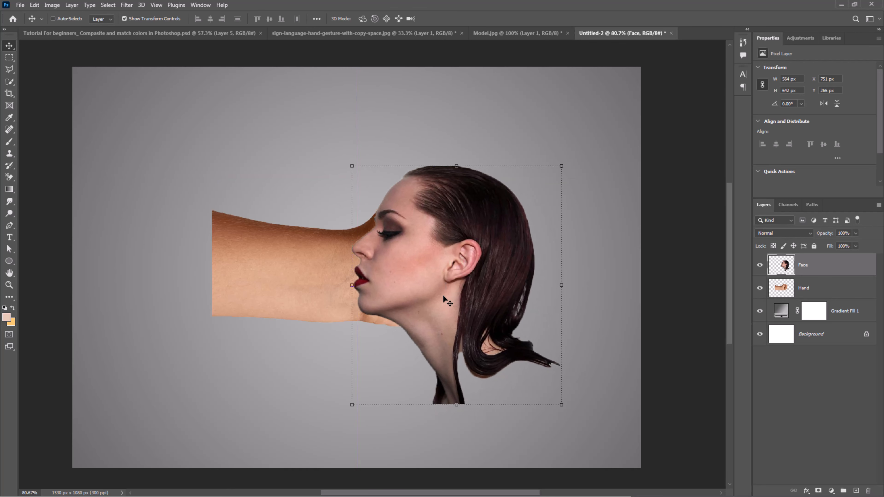
drag(353, 400, 342, 415)
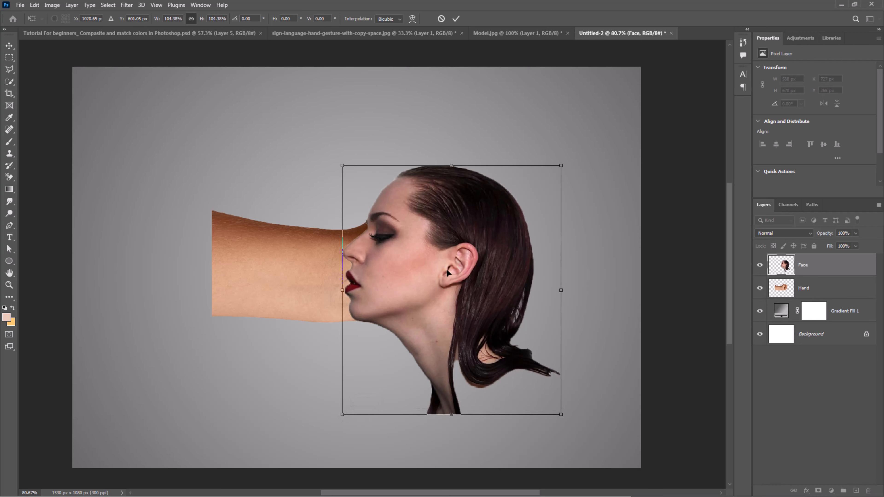
key(Return)
Scale the face to 98.46% with its layer opacity temporarily lowered to 71%, and restore the opacity to 100%.
drag(827, 236, 813, 236)
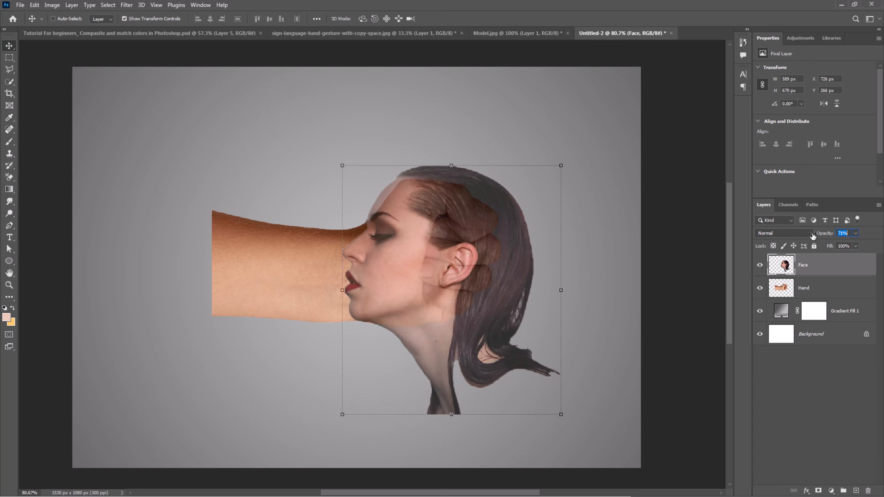
key(ctrl+t)
drag(342, 166, 344, 168)
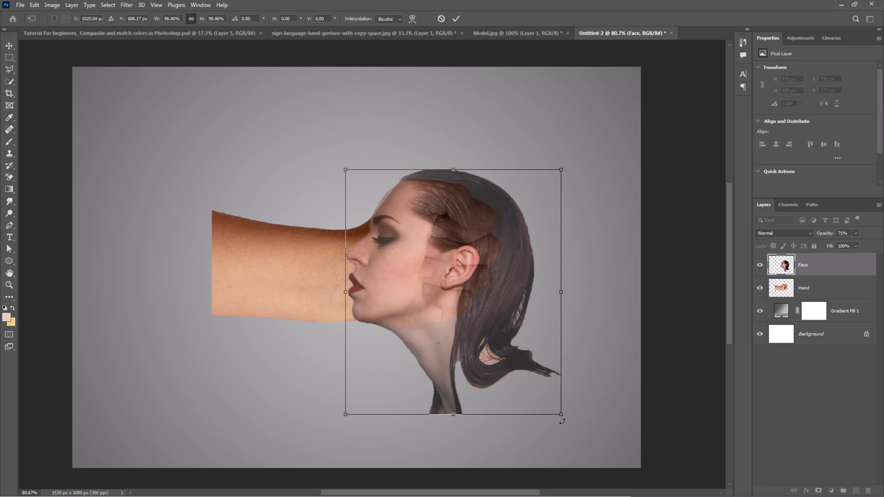
key(Return)
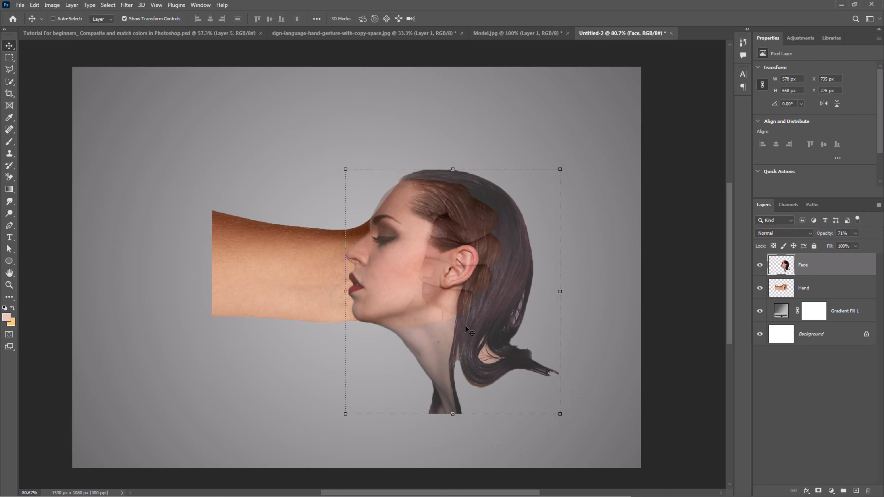
key(0)
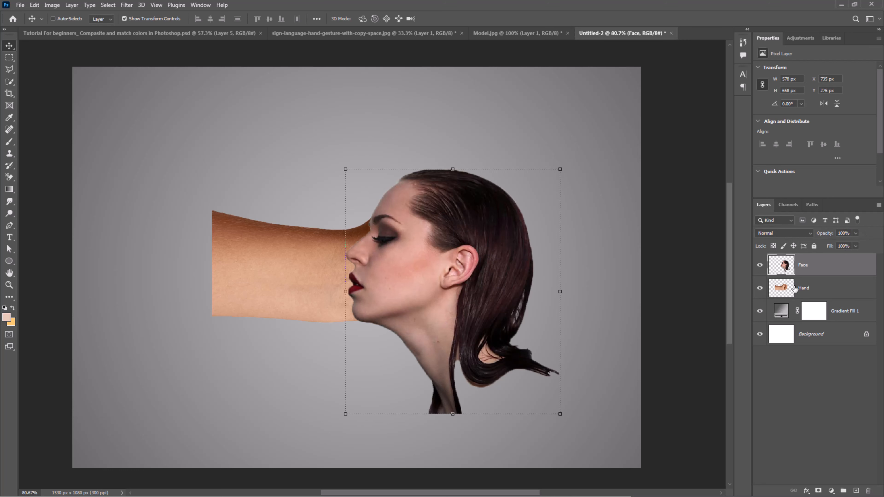
Add a layer mask to both the Face layer and the Hand layer.
click(819, 490)
click(822, 296)
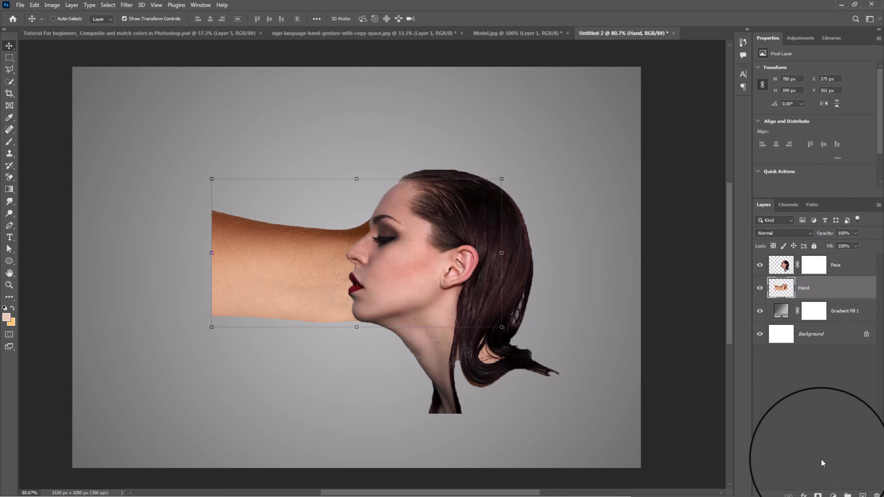
click(818, 491)
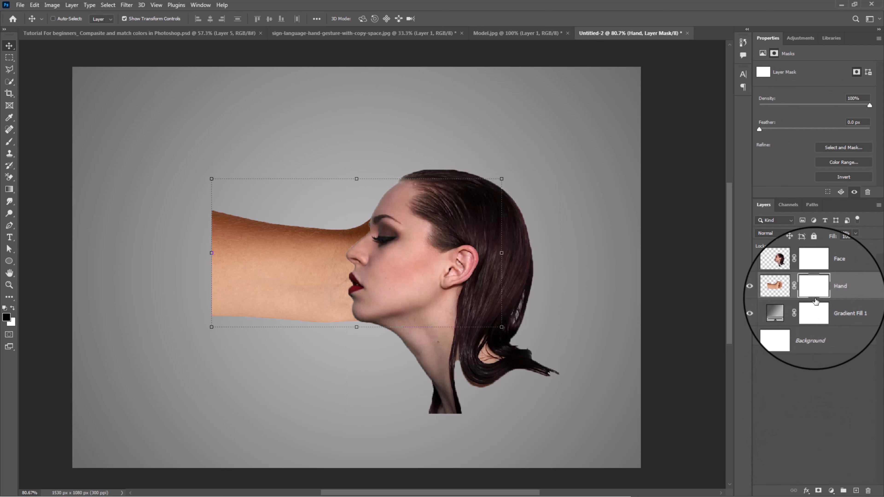
Paint the forearm out on the Hand layer mask with a black 244 px Soft Round brush at 0% hardness.
click(8, 142)
right_click(295, 248)
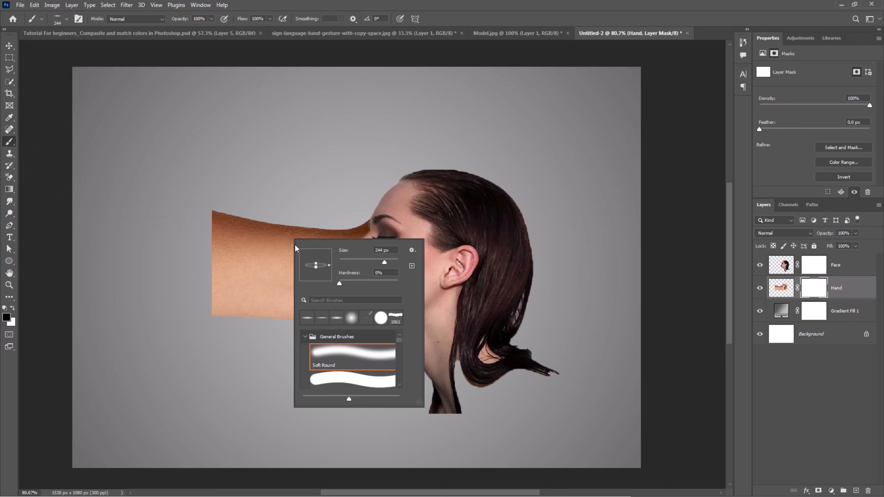
click(337, 361)
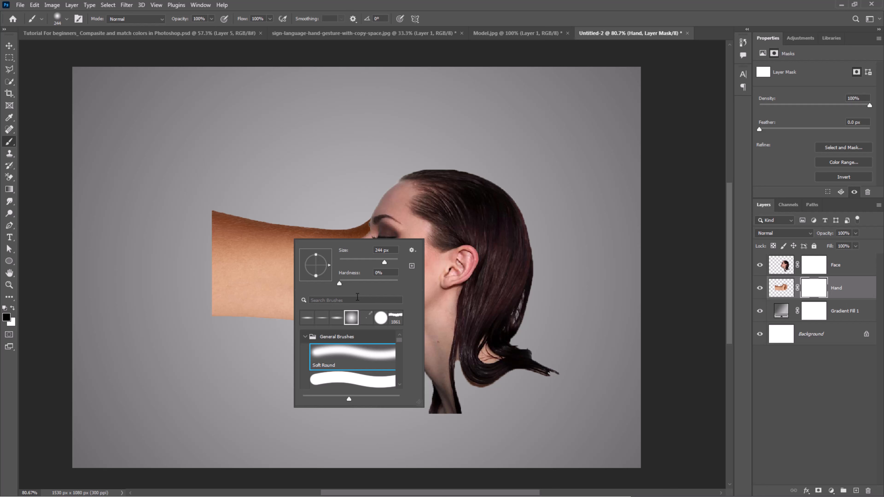
click(367, 282)
click(6, 318)
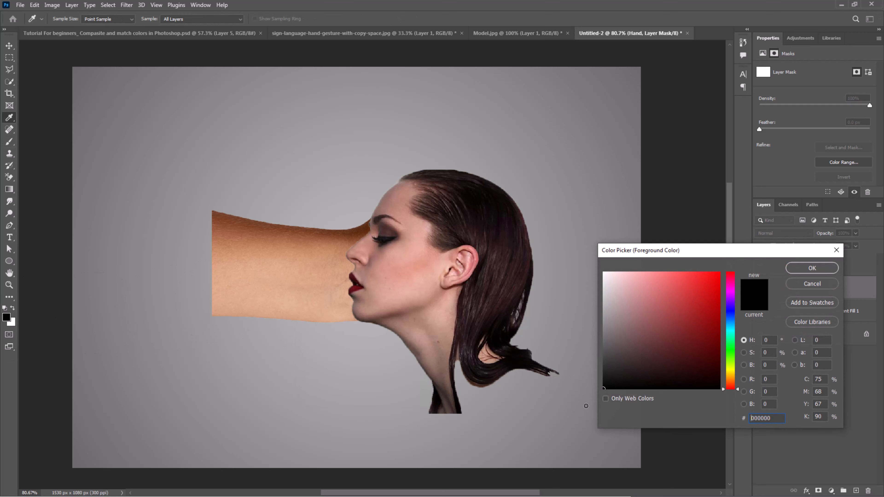
click(797, 272)
mouse_move(221, 197)
mouse_down()
mouse_move(221, 295)
mouse_move(282, 307)
mouse_move(262, 214)
mouse_move(308, 243)
mouse_move(323, 235)
mouse_move(312, 301)
mouse_move(317, 327)
mouse_move(346, 230)
mouse_move(326, 322)
mouse_up()
Paint the hair and back of the head out on the Face layer mask to reveal the fist, adjusting the brush size.
click(812, 268)
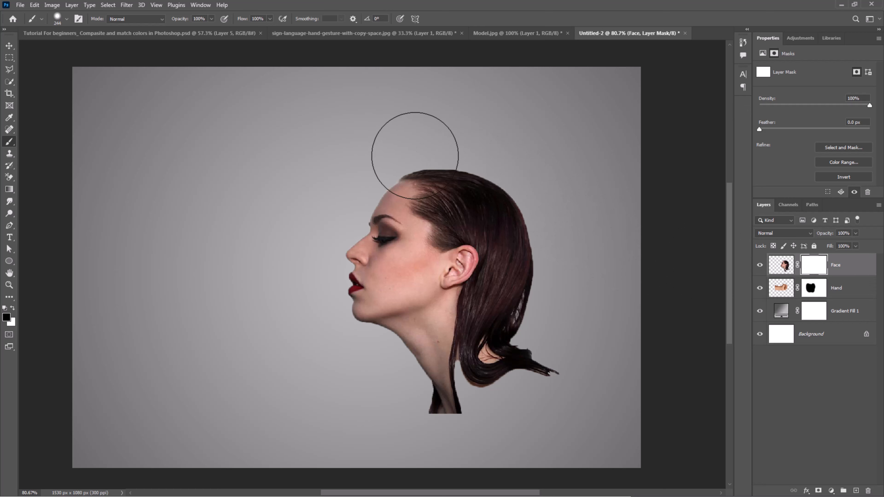
drag(416, 142, 468, 172)
key(bracketleft)
key(bracketleft)
key(bracketleft)
key(bracketleft)
key(bracketleft)
mouse_move(438, 205)
mouse_down()
mouse_move(443, 247)
mouse_move(441, 265)
mouse_move(426, 243)
mouse_move(429, 278)
mouse_move(508, 220)
mouse_move(517, 323)
mouse_move(501, 374)
mouse_move(548, 378)
mouse_move(473, 280)
mouse_up()
key(bracketright)
key(bracketright)
key(bracketright)
key(bracketleft)
key(bracketleft)
key(bracketleft)
key(bracketleft)
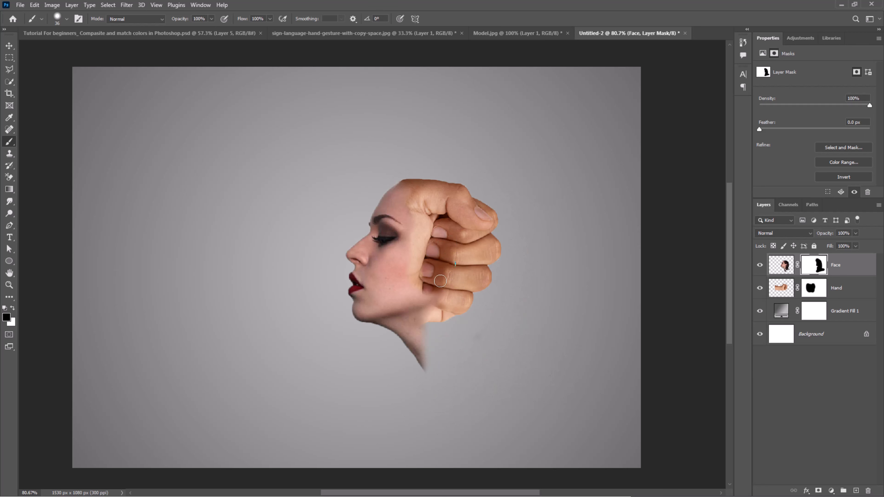
Mask out the remaining neck below the jaw and blend the cheek into the hand on the Face layer mask.
mouse_move(425, 293)
mouse_down()
mouse_move(422, 312)
mouse_move(393, 340)
mouse_move(374, 339)
mouse_move(408, 347)
mouse_up()
key(bracketright)
key(bracketright)
key(bracketright)
key(bracketright)
key(bracketright)
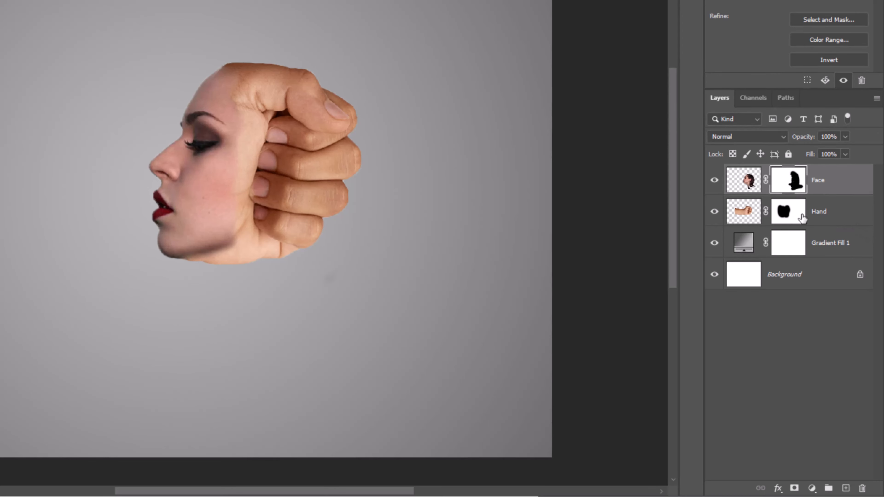
Add a Color Balance adjustment clipped to the Hand layer and set its midtones Yellow–Blue value to +36.
click(833, 216)
click(812, 488)
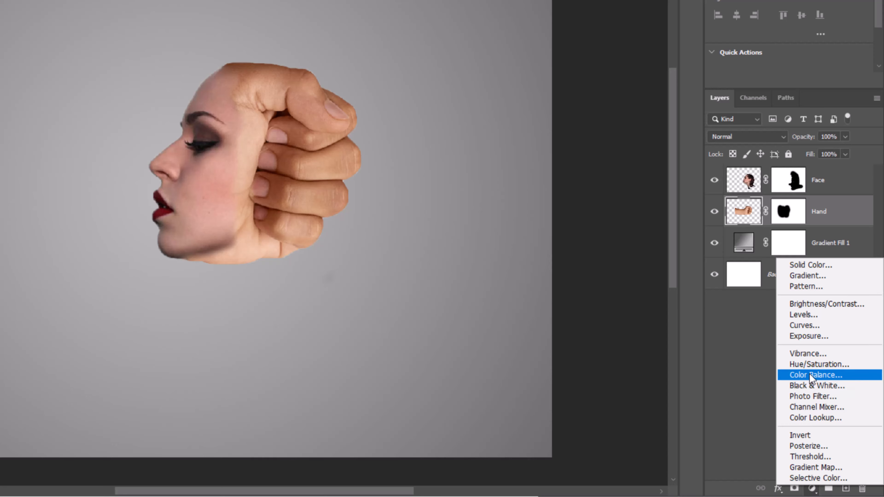
click(810, 374)
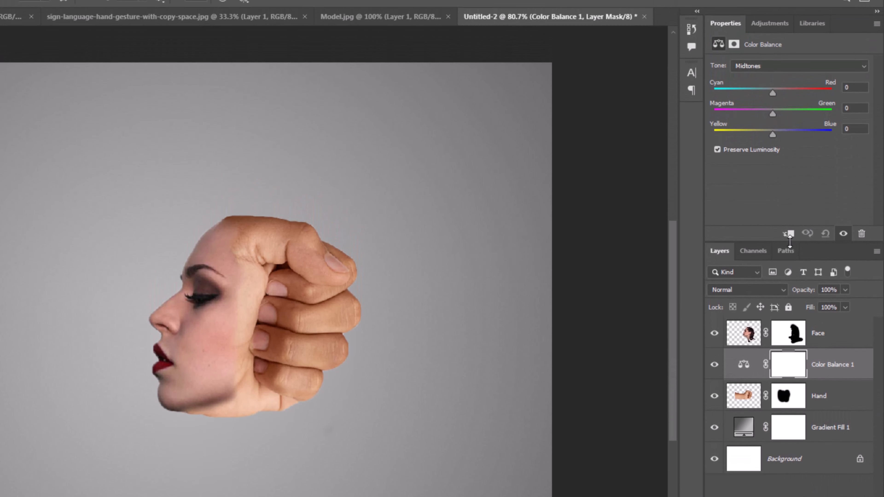
click(789, 234)
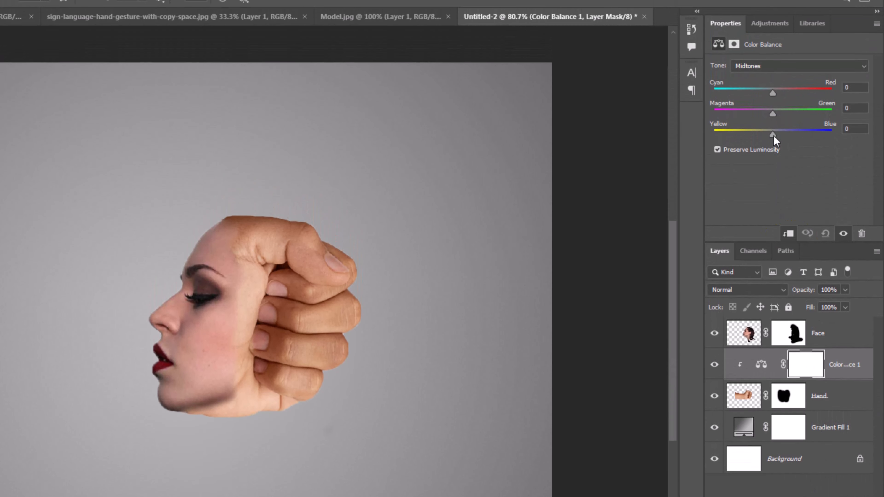
drag(772, 135, 794, 146)
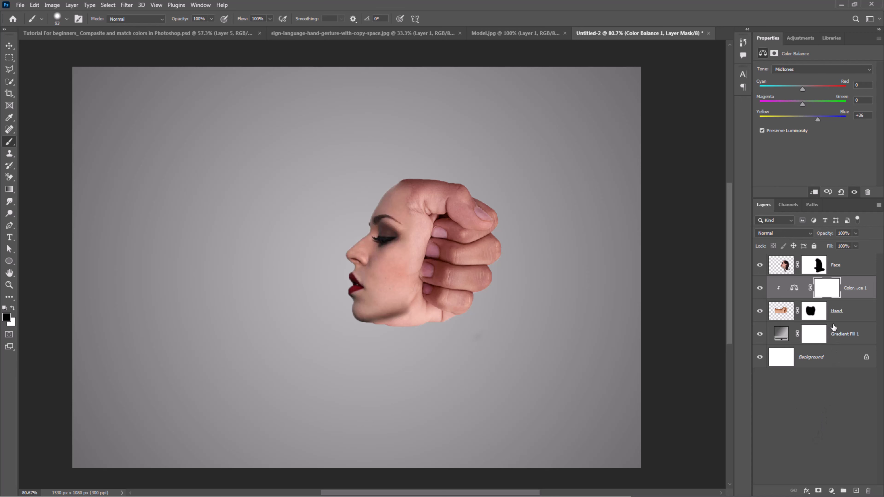
With the Hand layer mask active, draw a closed Pen path around the strip of hand protruding below the jaw line.
click(843, 318)
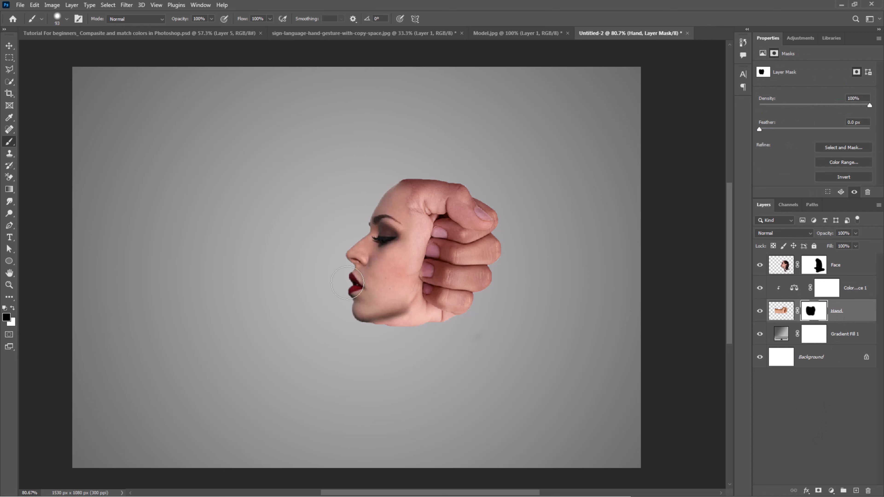
click(10, 229)
click(40, 226)
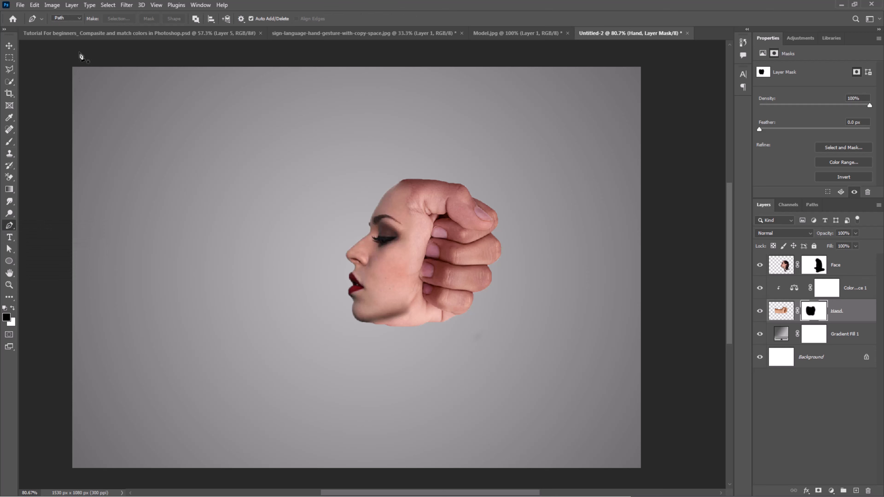
click(80, 19)
click(72, 32)
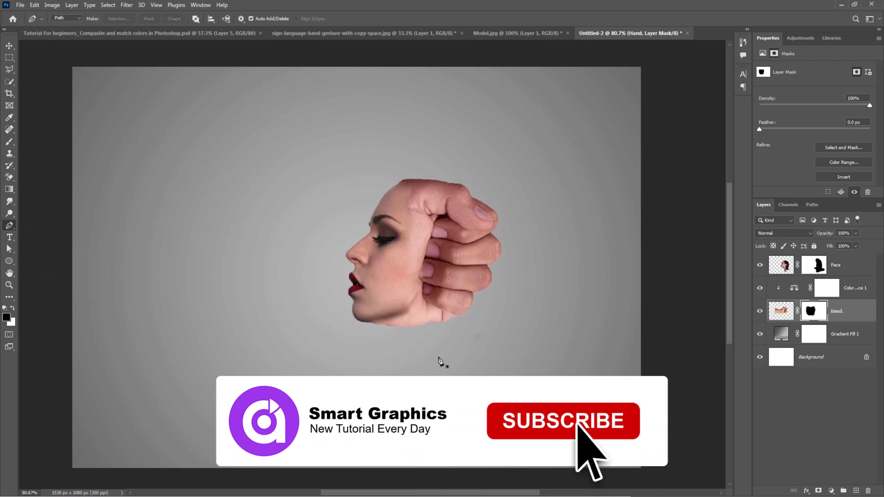
click(429, 323)
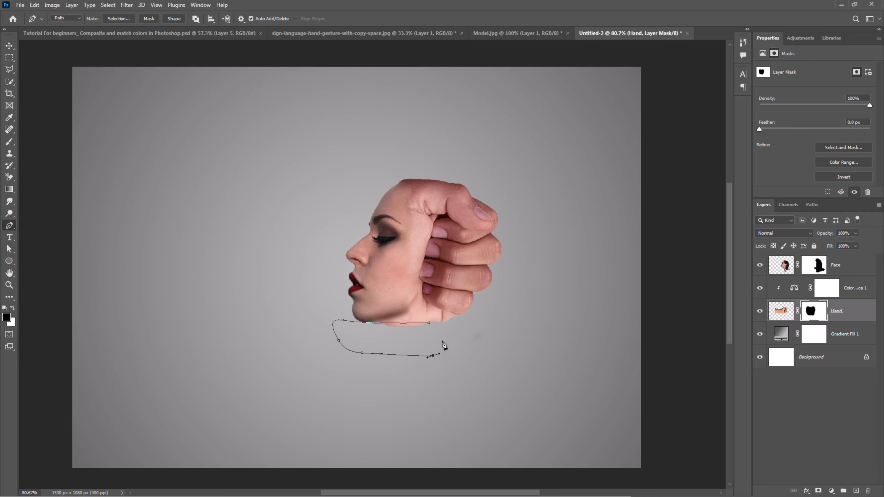
Convert the path to a selection with 0-pixel feather, mask out the hand inside it, and deselect.
right_click(422, 337)
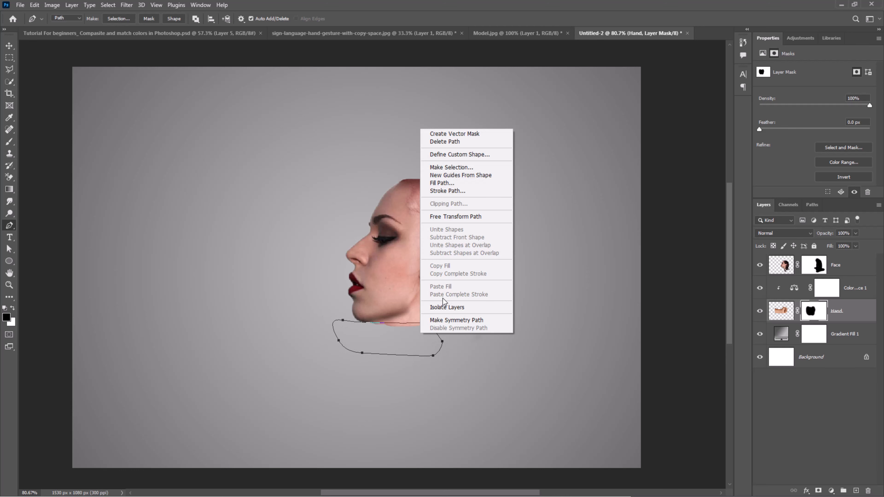
click(449, 167)
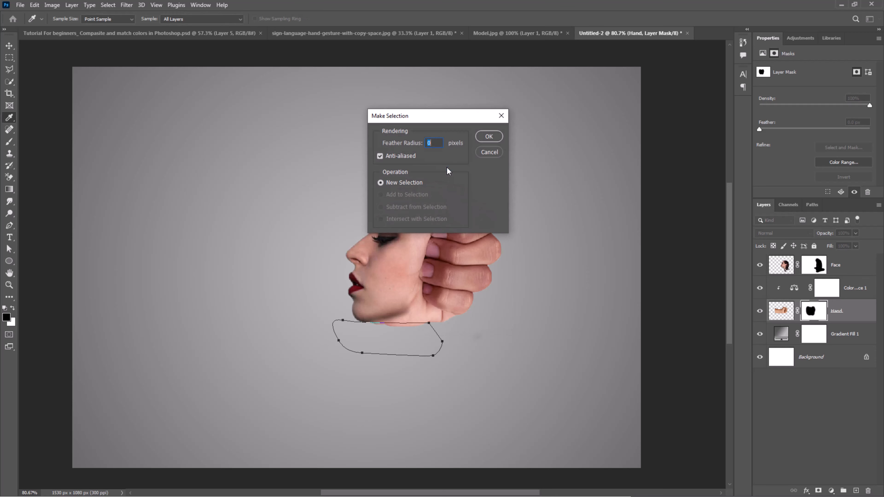
click(491, 146)
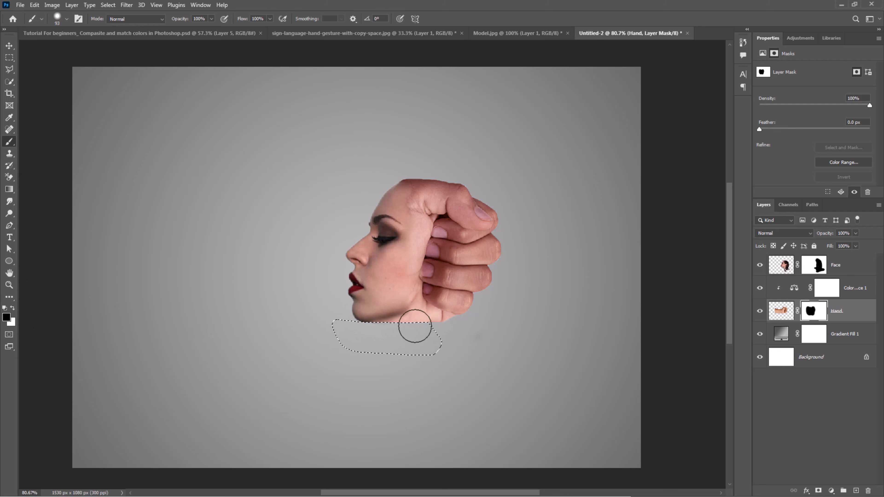
key(ctrl+d)
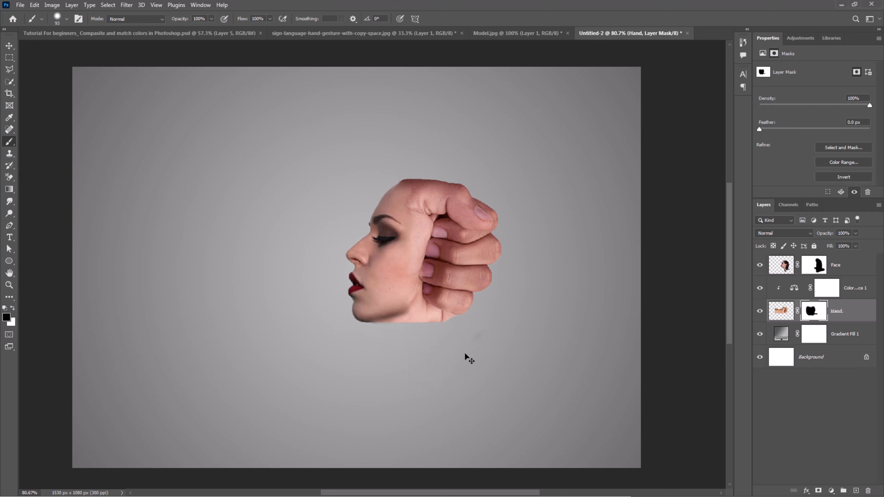
Create a new layer clipped to the Face layer and set its blend mode to Multiply.
click(822, 271)
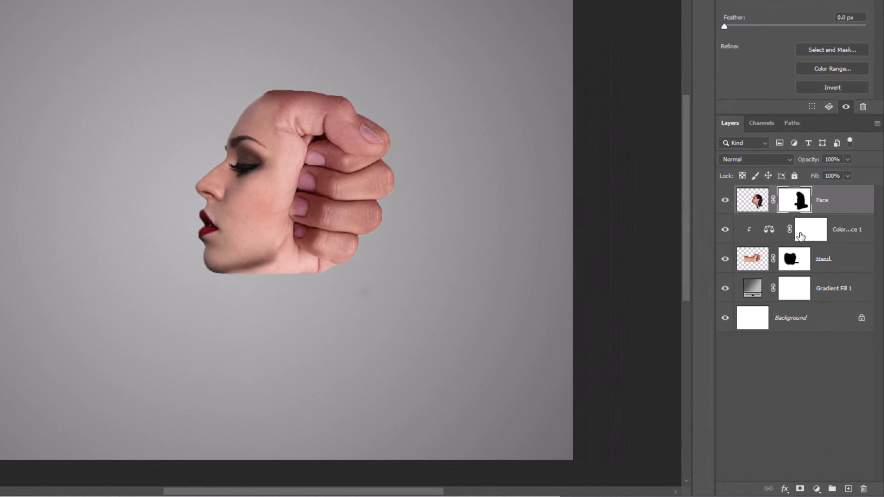
click(847, 489)
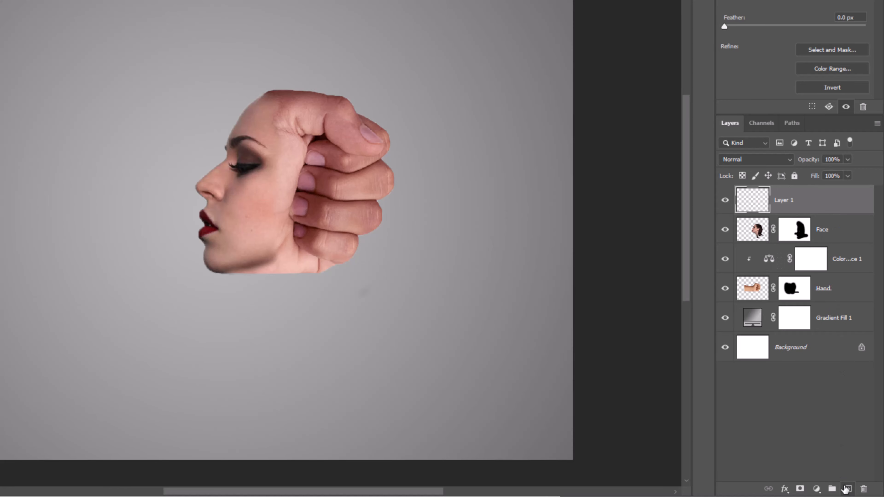
right_click(793, 201)
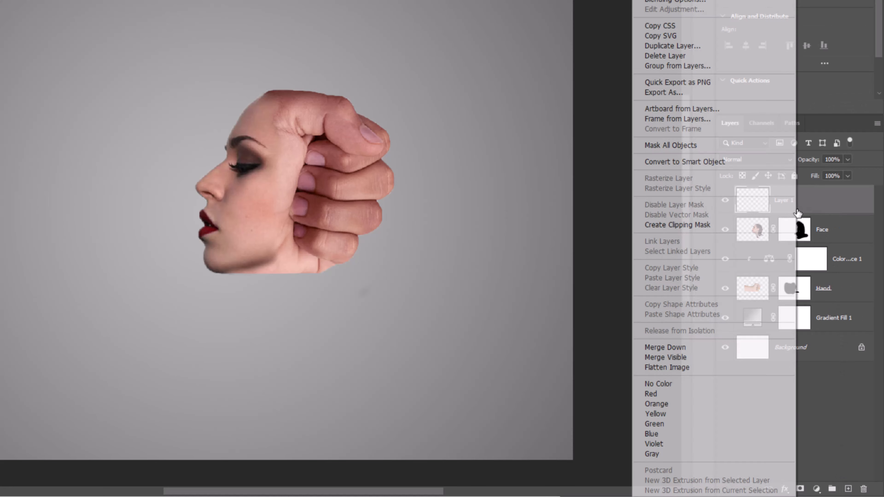
click(667, 225)
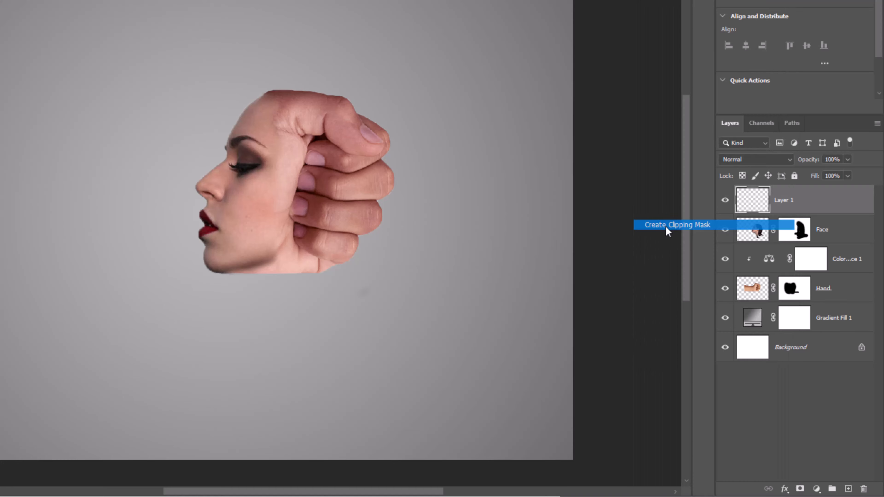
click(761, 160)
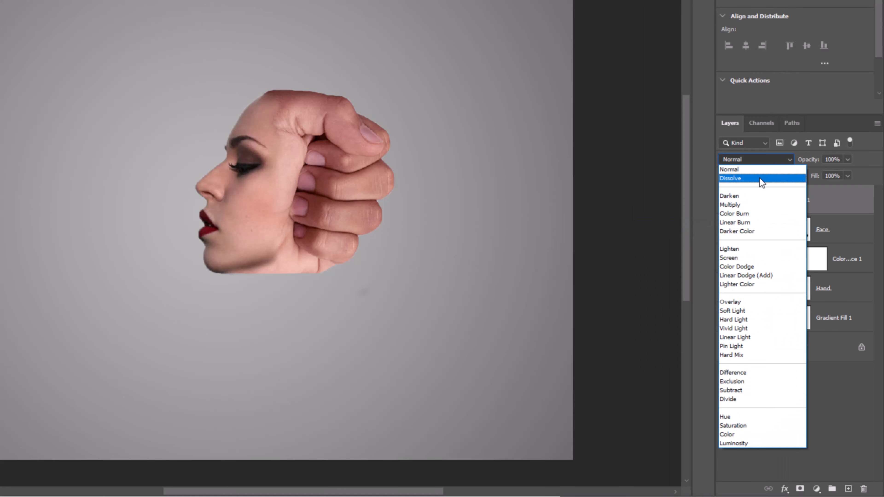
click(734, 202)
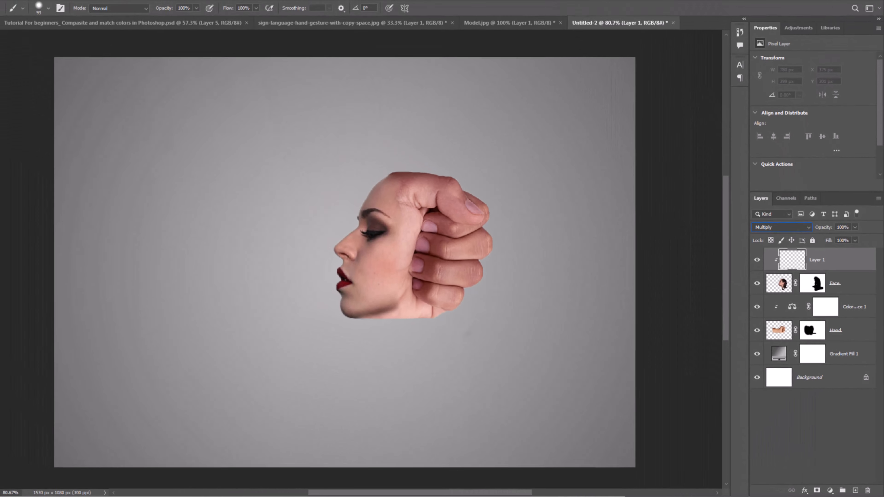
Set the foreground color to the reddish skin tone sampled from the upper edge of the hand and activate the Brush tool.
click(6, 318)
click(442, 215)
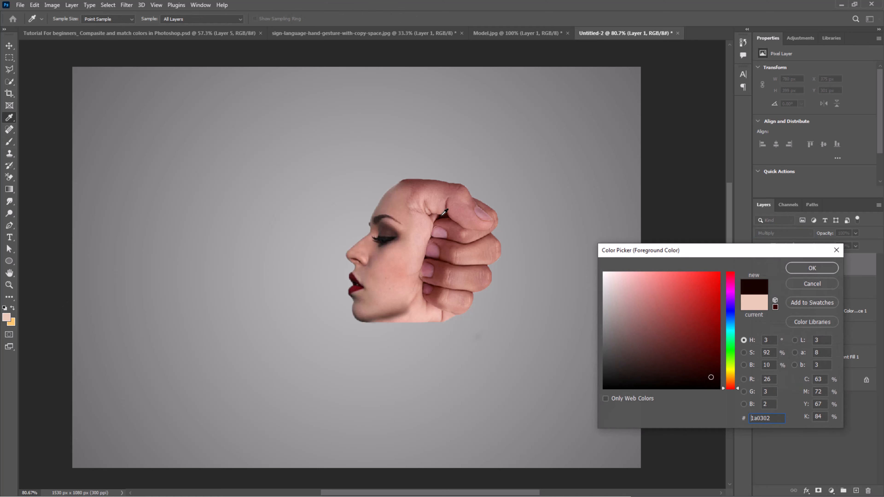
click(423, 181)
click(793, 264)
key(b)
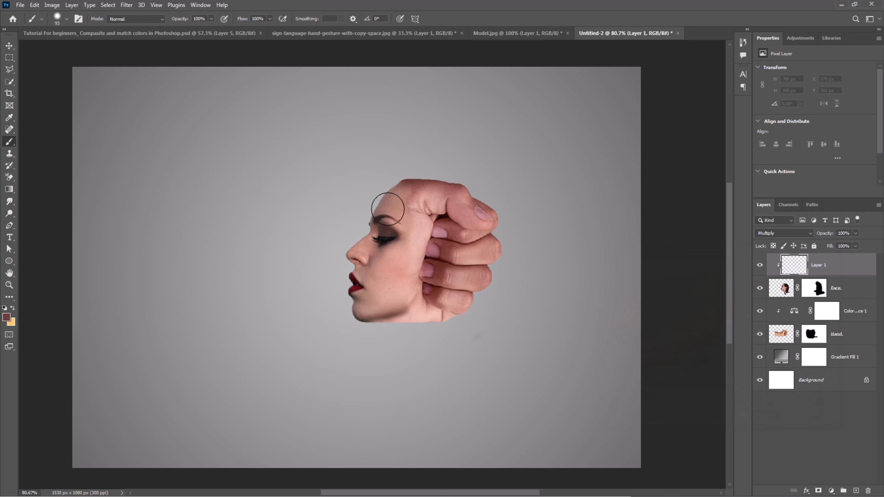
Paint shading around the forehead, jaw and front edge of the face with a soft 210 px brush, and set the layer opacity to 76%.
right_click(388, 209)
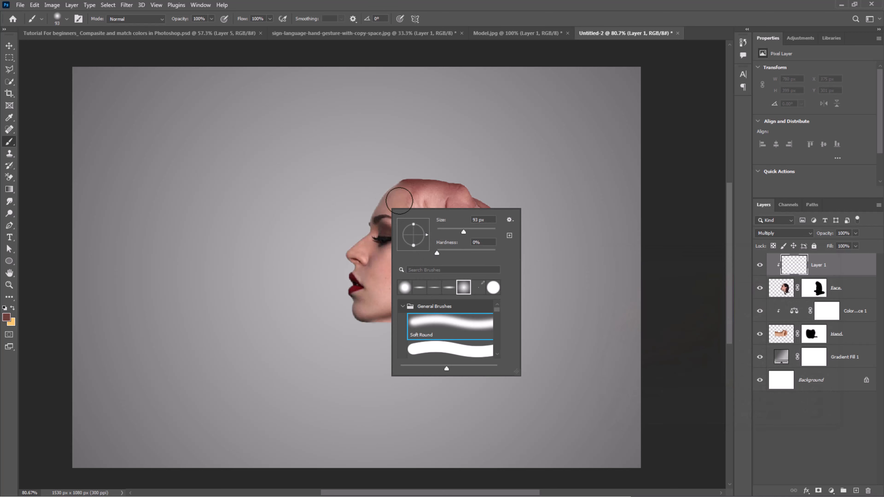
mouse_move(367, 159)
mouse_down()
mouse_move(401, 162)
mouse_move(382, 174)
mouse_move(386, 154)
mouse_up()
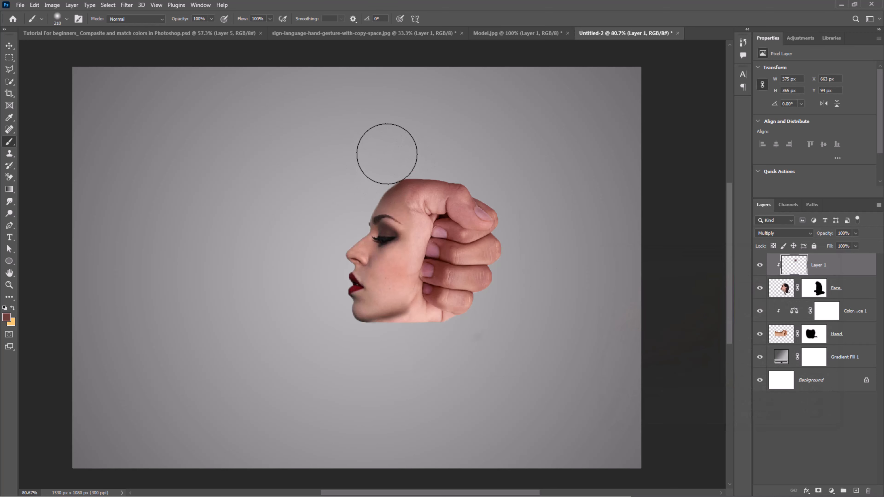
drag(425, 364, 397, 354)
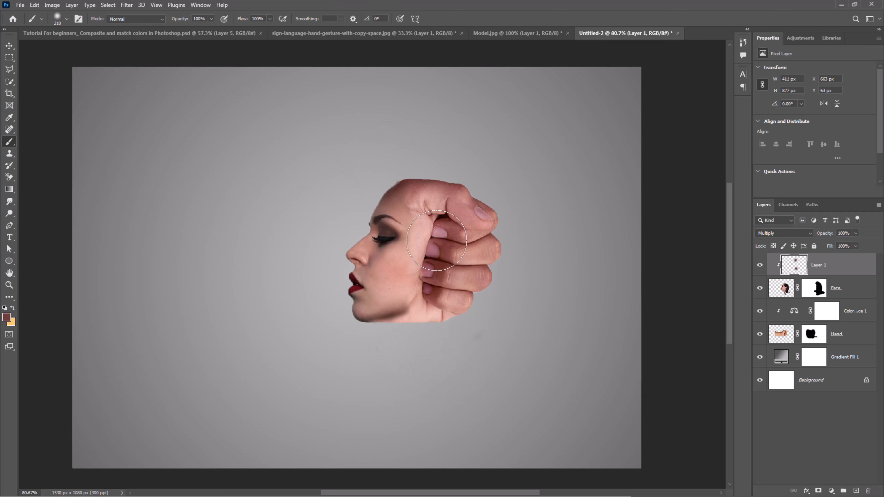
drag(321, 203, 302, 257)
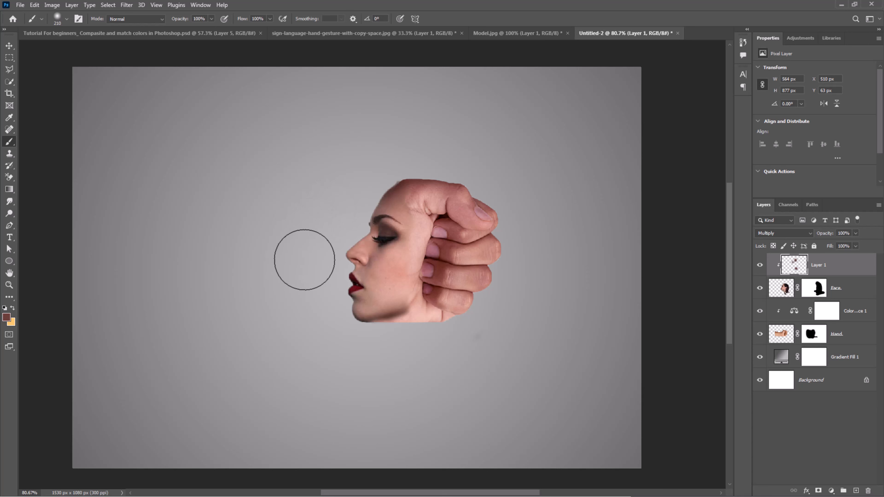
drag(824, 234, 814, 234)
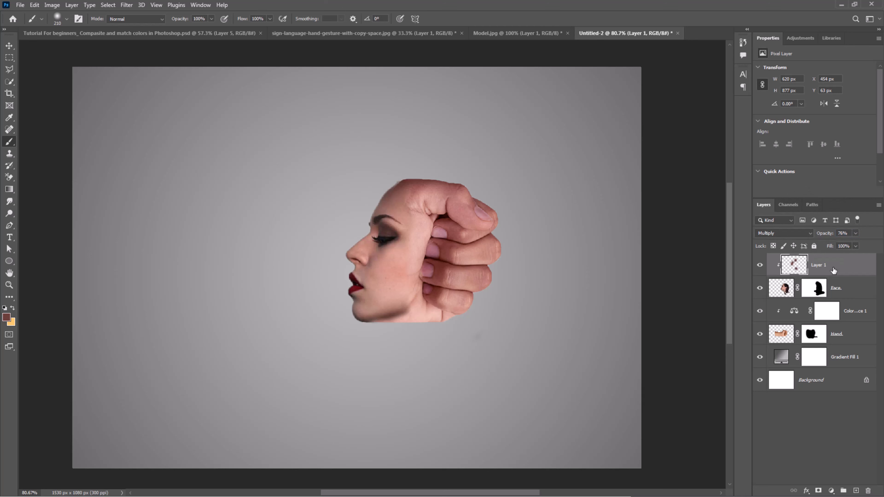
Create a new layer named "shadow" directly above the Gradient Fill 1 layer.
click(818, 288)
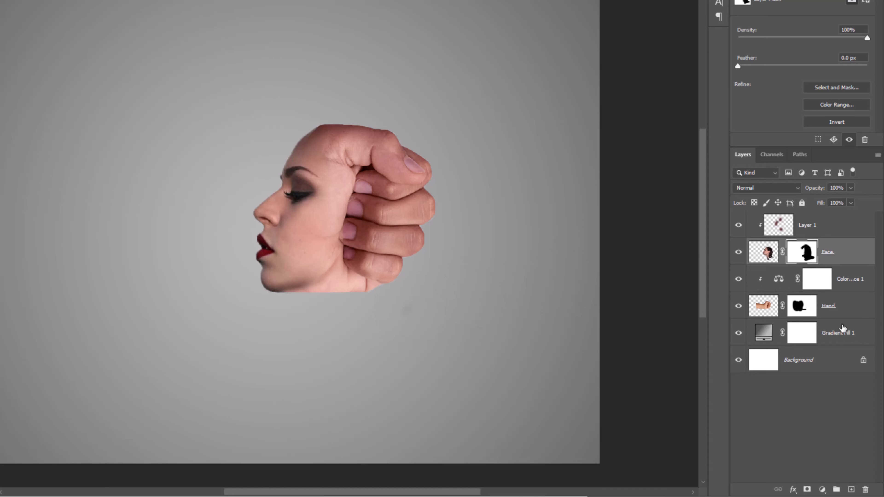
click(843, 328)
click(850, 490)
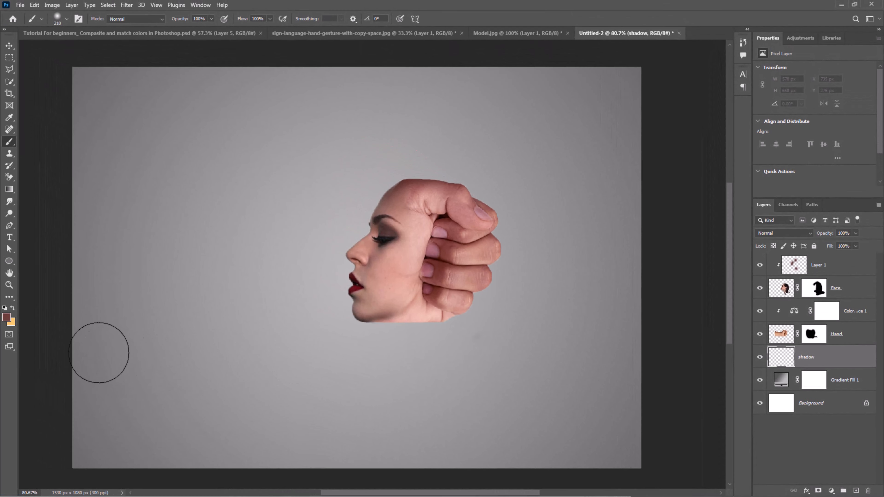
Flatten the Soft Round brush tip into a thin horizontal ellipse and set its size to 316 px.
right_click(361, 307)
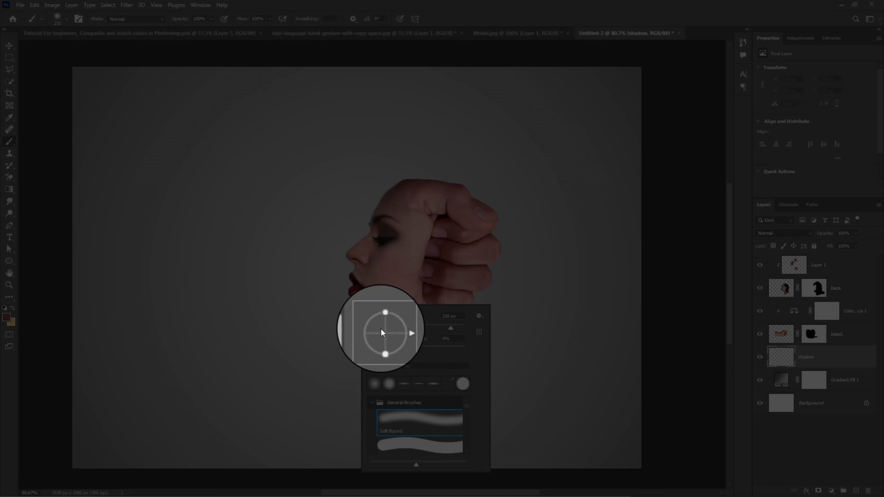
drag(384, 325, 383, 329)
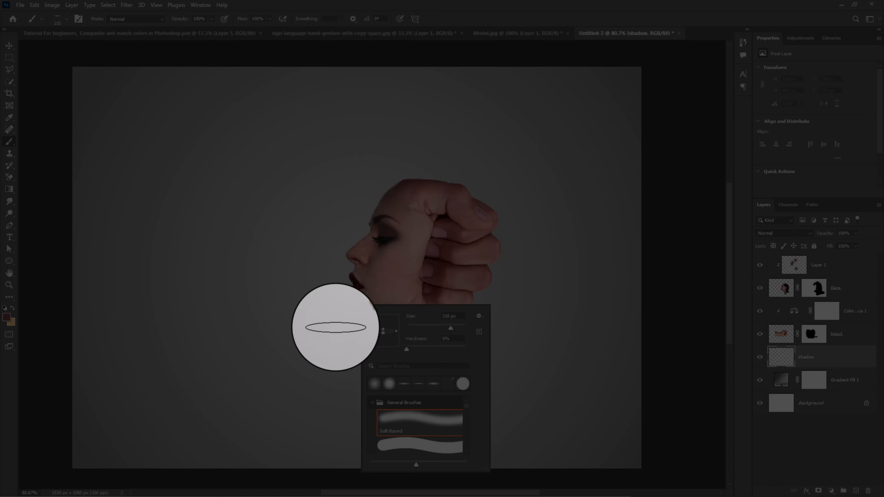
click(480, 5)
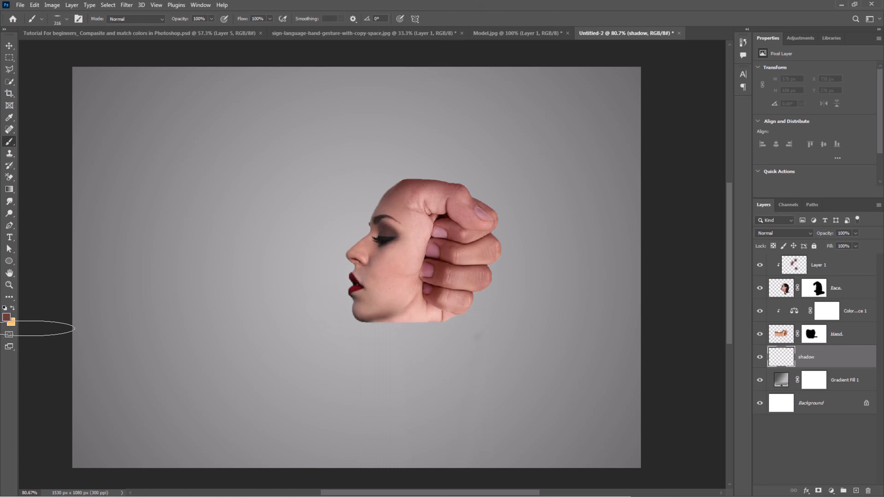
Set the foreground color to dark grey #2f2f2f and paint a soft elliptical shadow beneath the head on the shadow layer.
click(7, 317)
drag(621, 357, 582, 367)
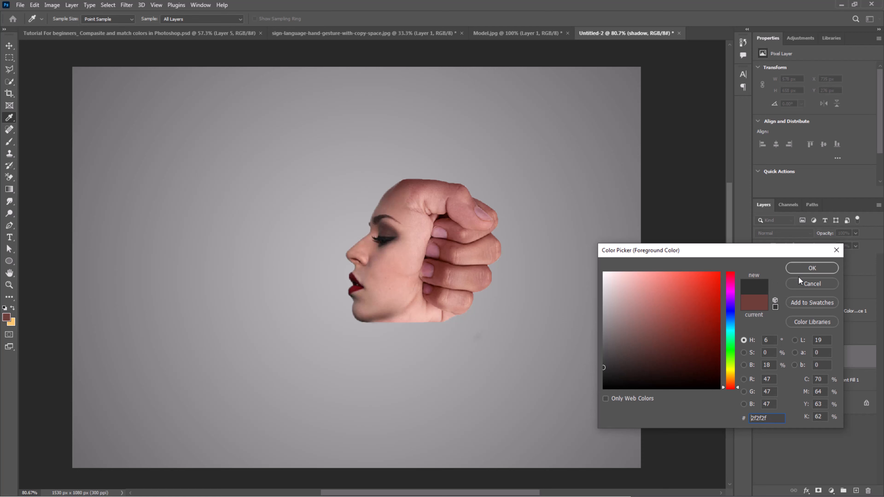
click(803, 270)
click(414, 372)
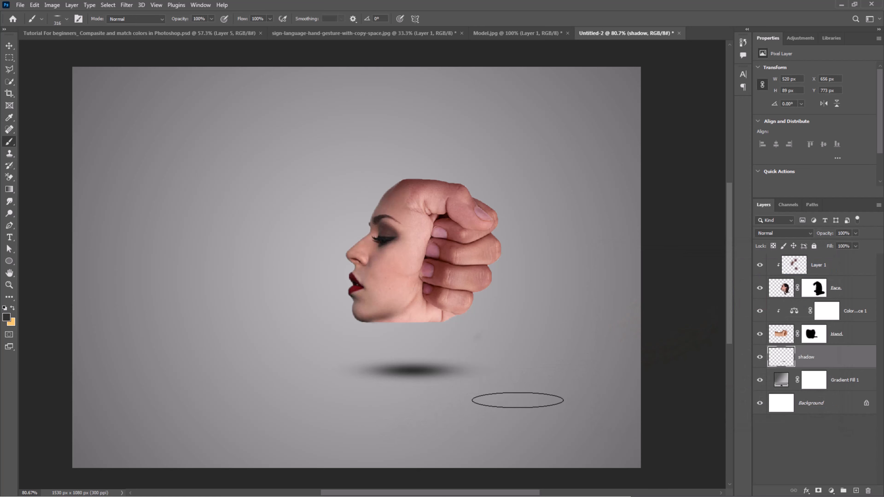
Group all layers from shadow up to Layer 1 and name the group "model".
shift+click(841, 269)
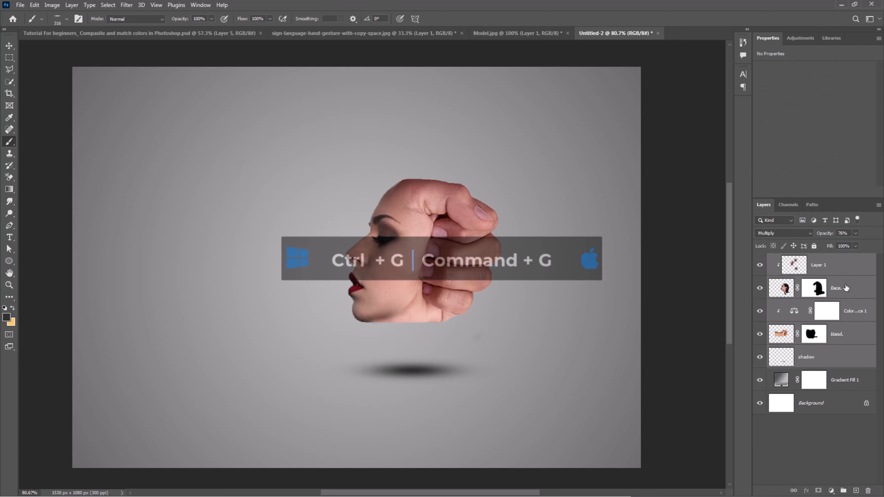
key(ctrl+g)
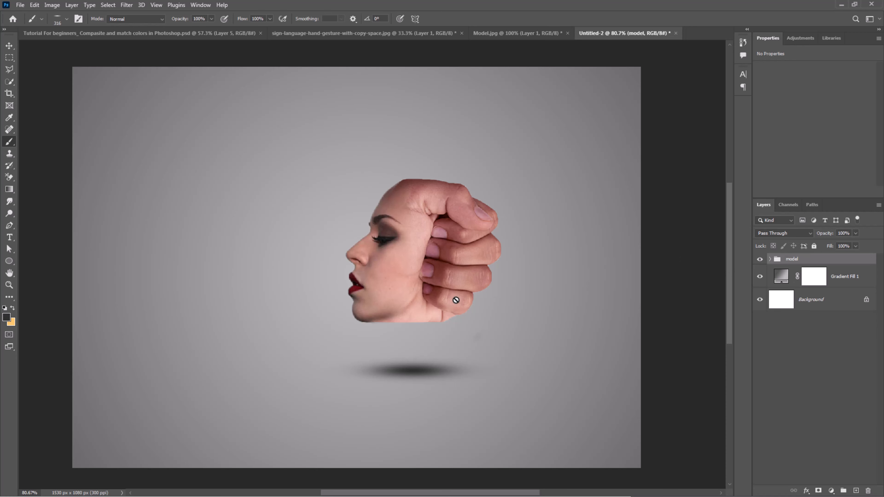
Scale the model group to 97.65% and reposition it near the centre of the canvas.
key(v)
drag(456, 300, 356, 288)
mouse_move(469, 409)
mouse_down()
mouse_move(502, 439)
mouse_move(462, 403)
mouse_up()
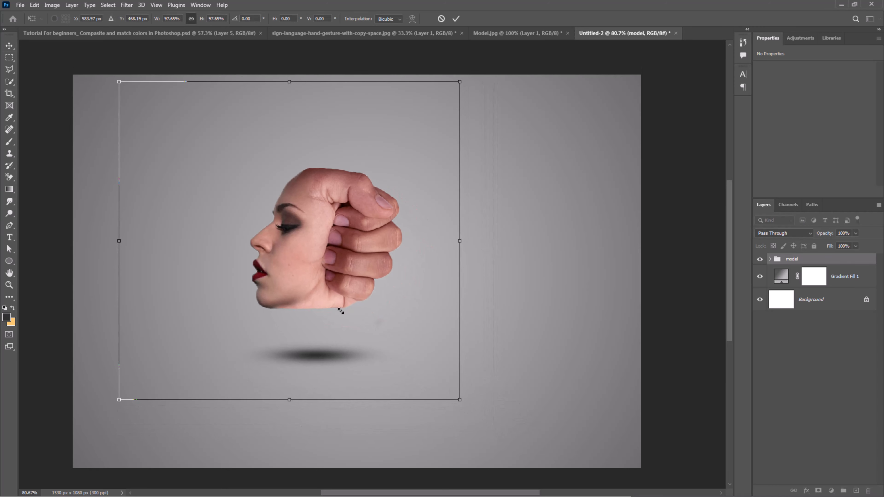
drag(313, 261, 372, 279)
key(Return)
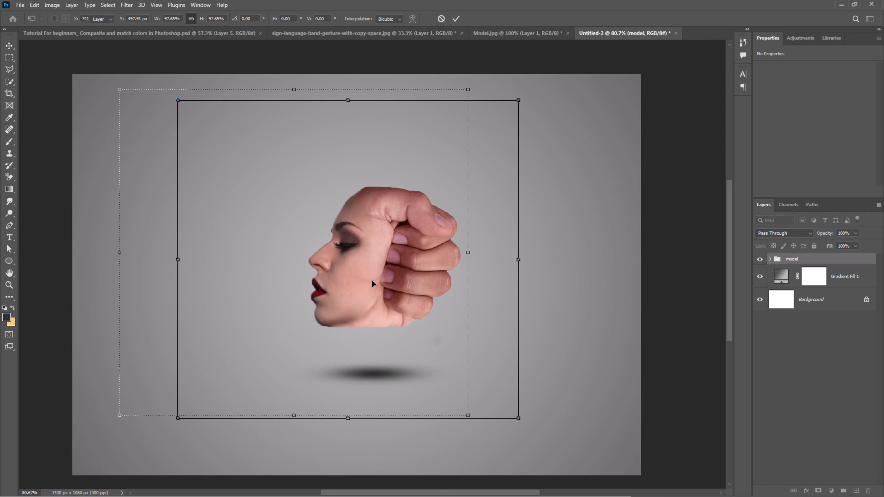